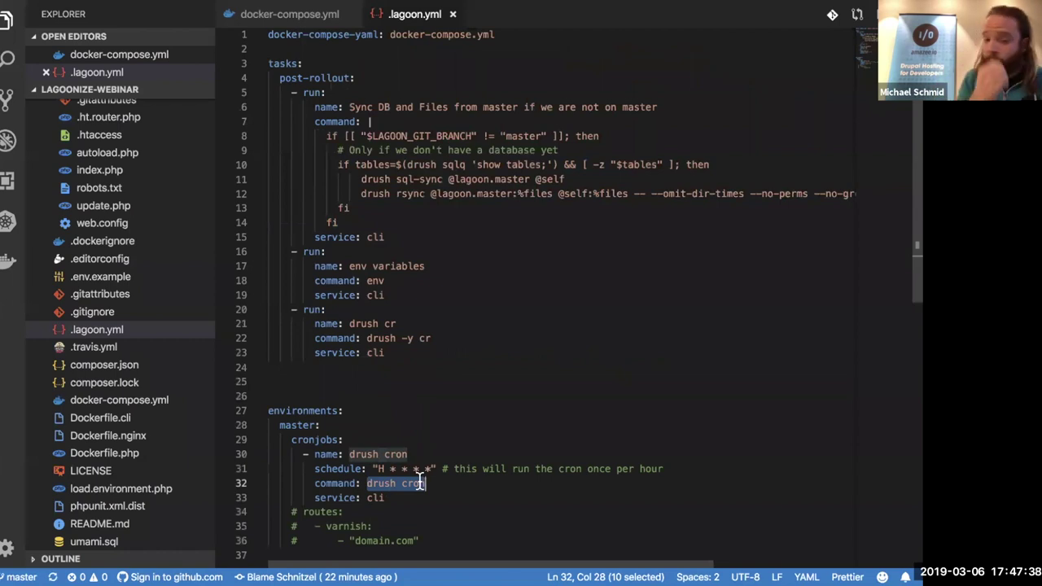
Highlight the hourly schedule expression of the drush cron job under the master environment in .lagoon.yml, including its H placeholder.
drag(378, 468, 433, 469)
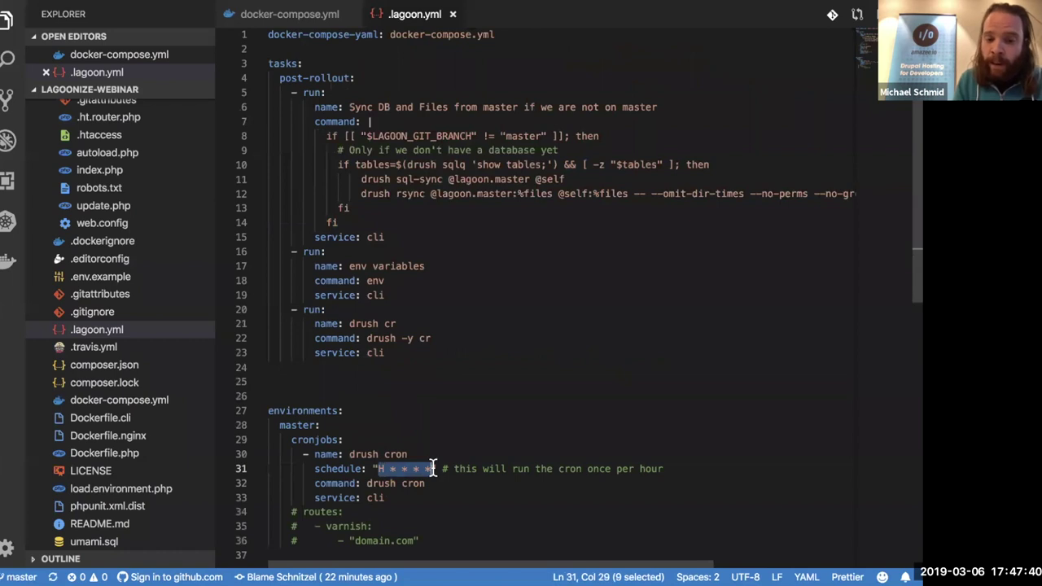
click(381, 469)
double_click(379, 469)
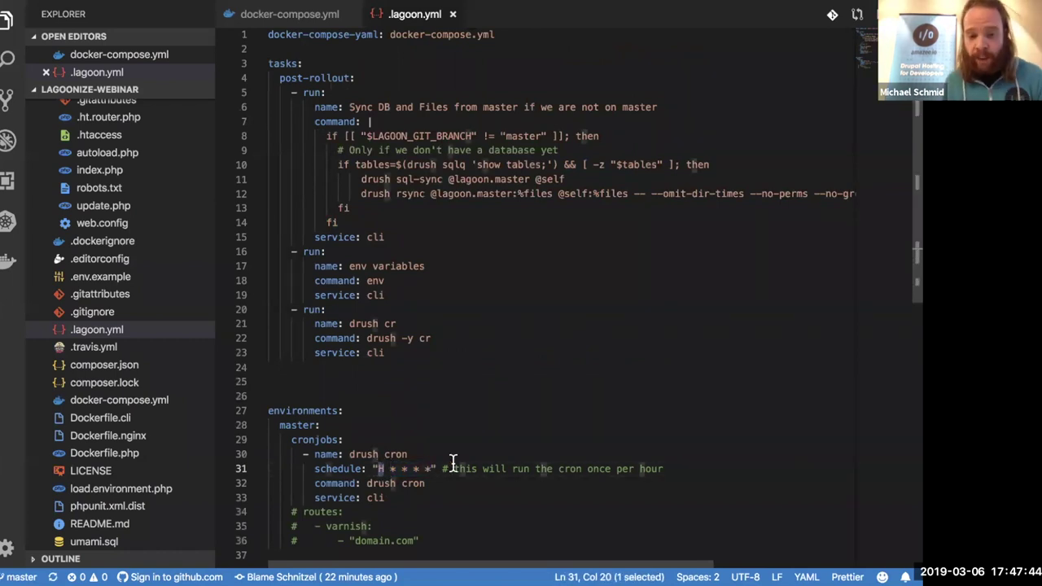
drag(373, 469, 433, 469)
click(381, 469)
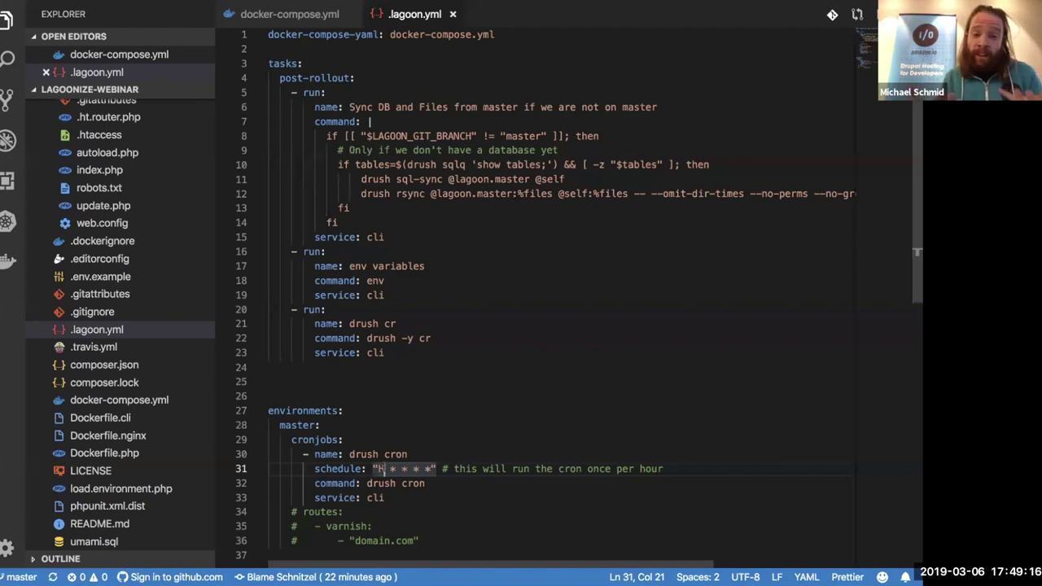
scroll(159, 338, up, 5)
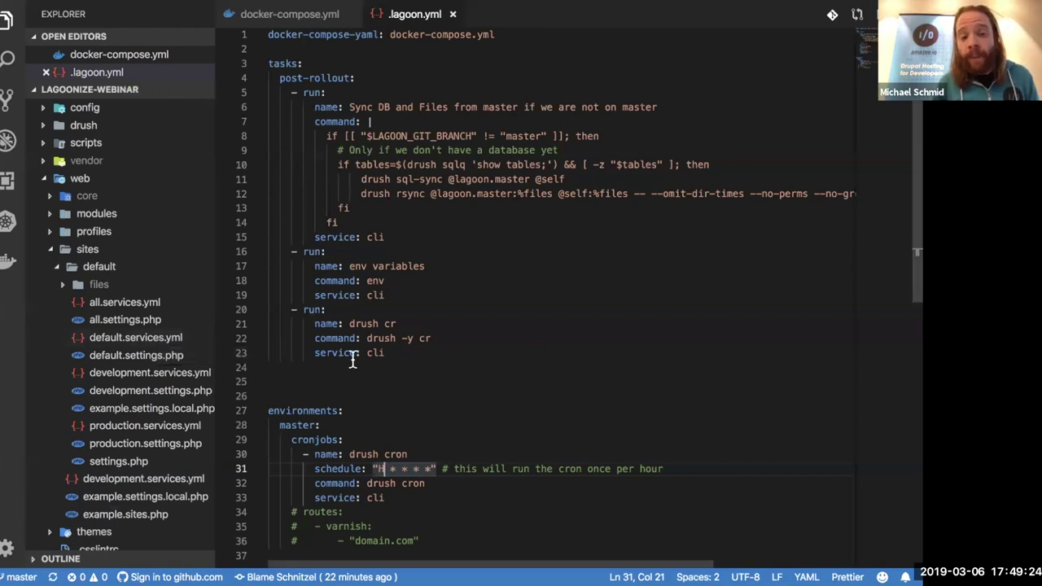
click(44, 180)
click(45, 129)
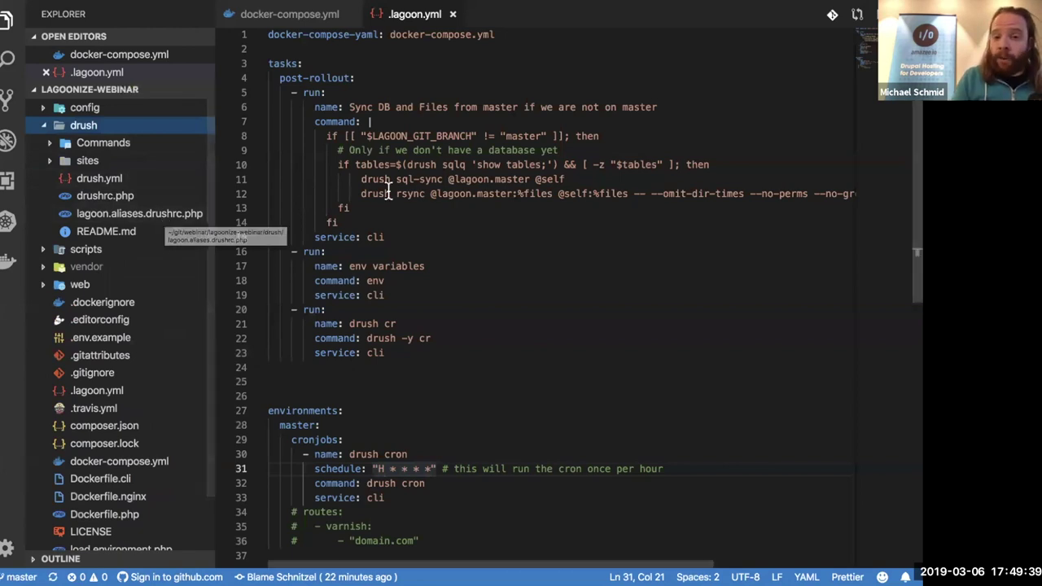
drag(398, 179, 530, 179)
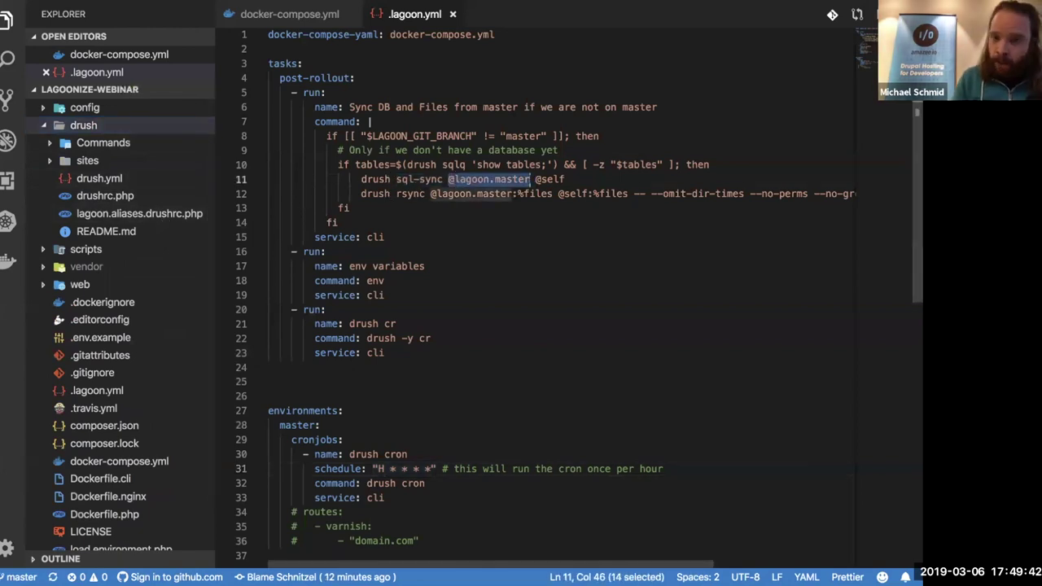
click(467, 180)
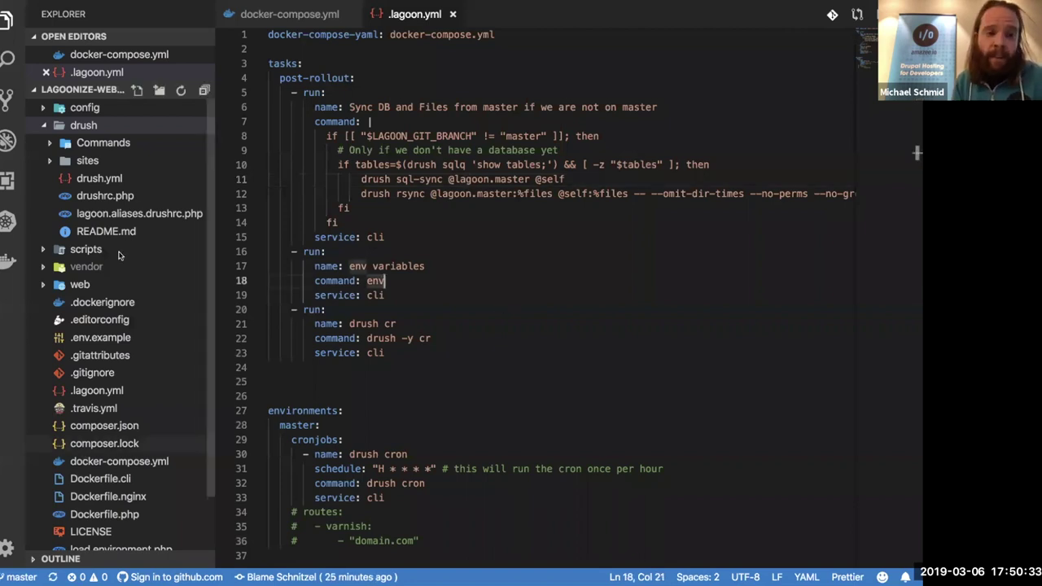
Widen the file explorer and open development.settings.php from web/sites/default.
scroll(81, 456, down, 1)
click(68, 266)
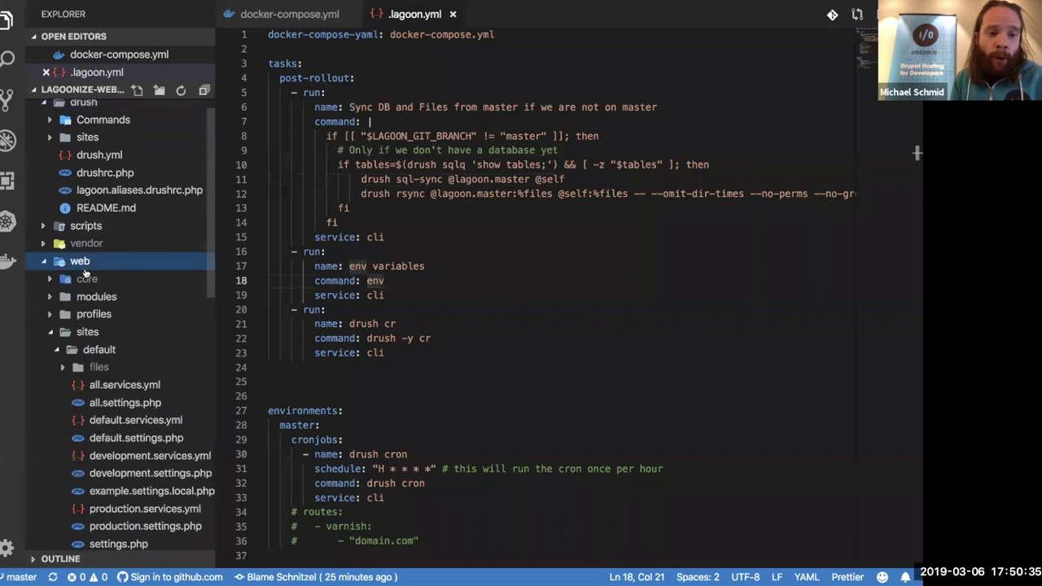
scroll(130, 301, down, 5)
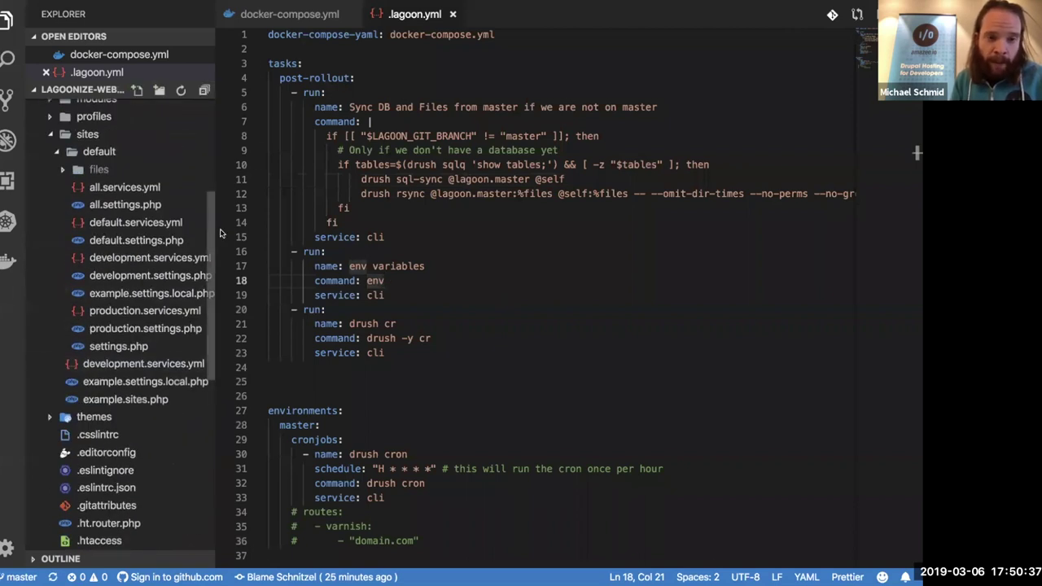
drag(215, 230, 245, 229)
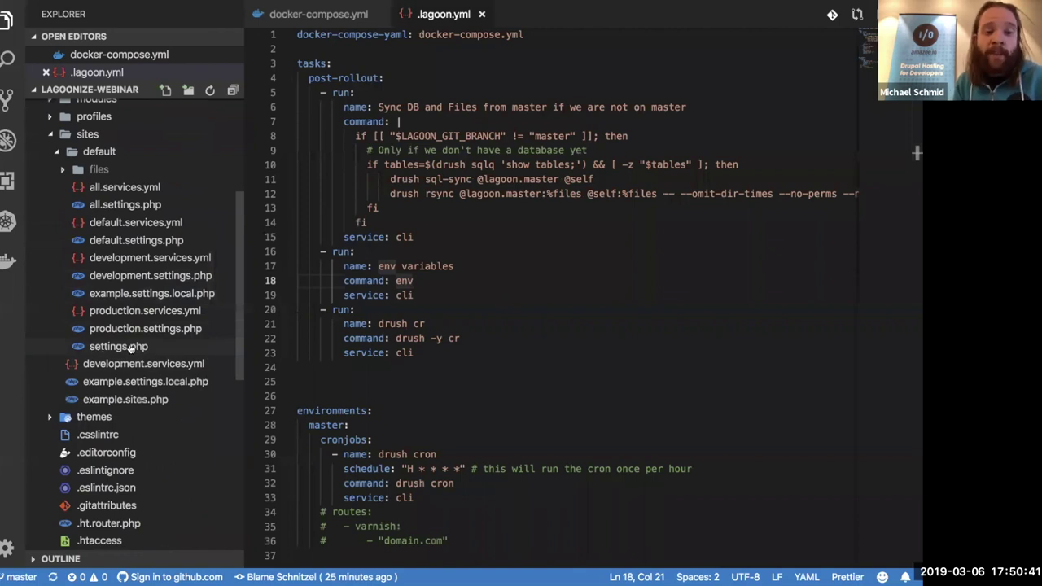
click(150, 282)
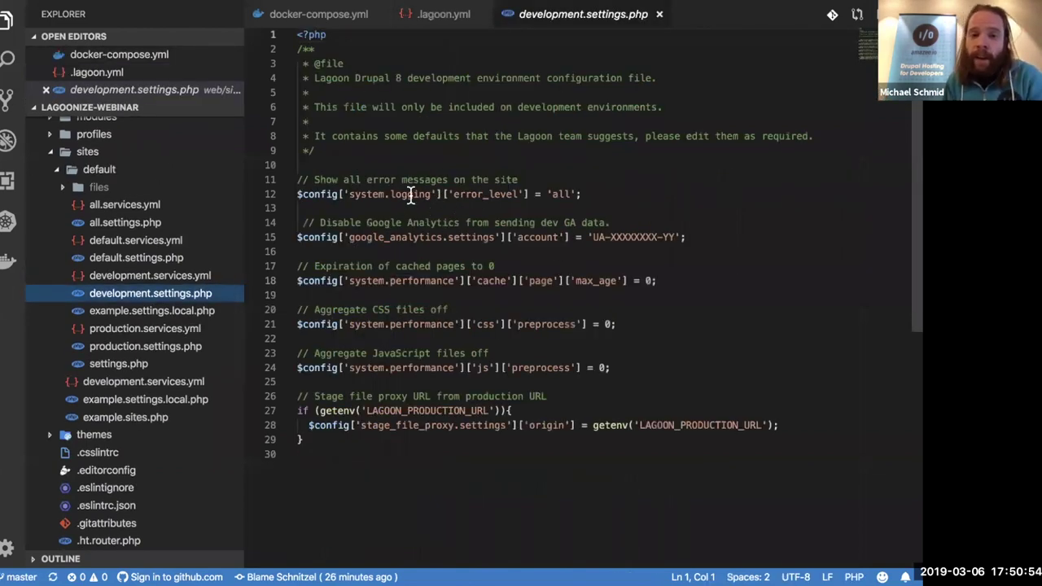
Highlight the error_level setting, stage_file_proxy.settings and the LAGOON_PRODUCTION_URL variable in development.settings.php.
drag(370, 194, 514, 194)
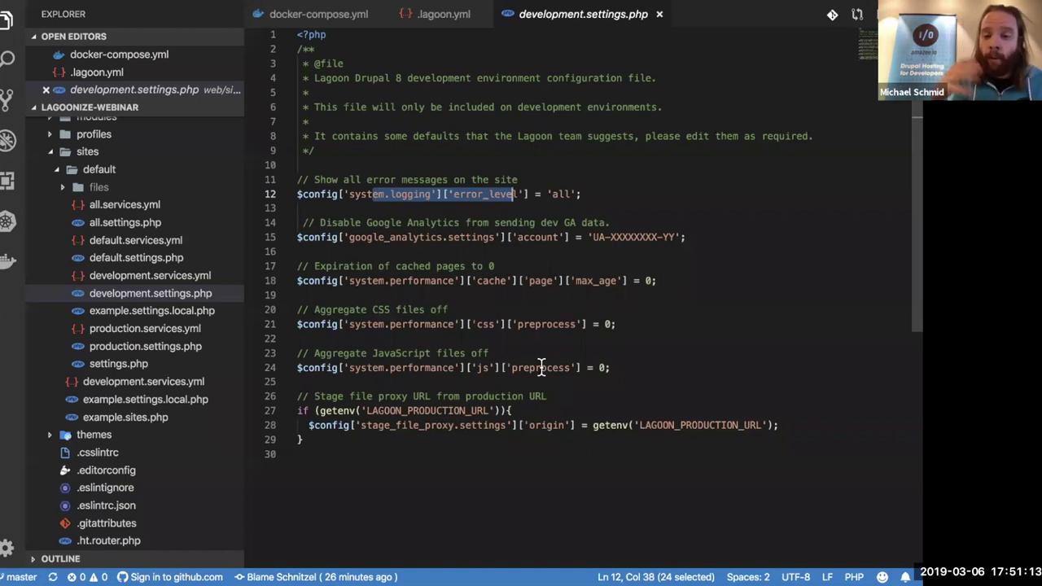
drag(361, 425, 508, 425)
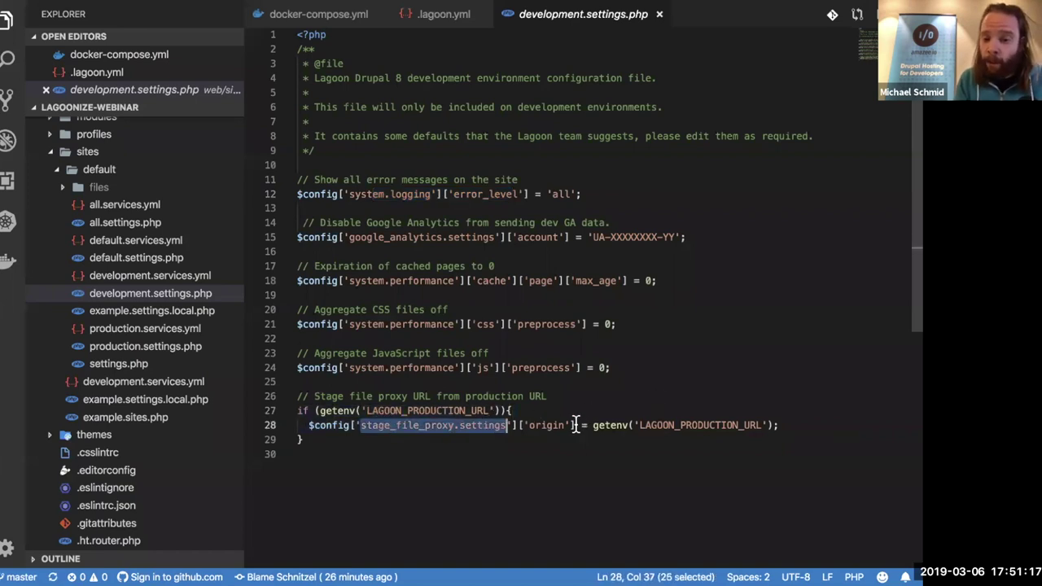
double_click(658, 425)
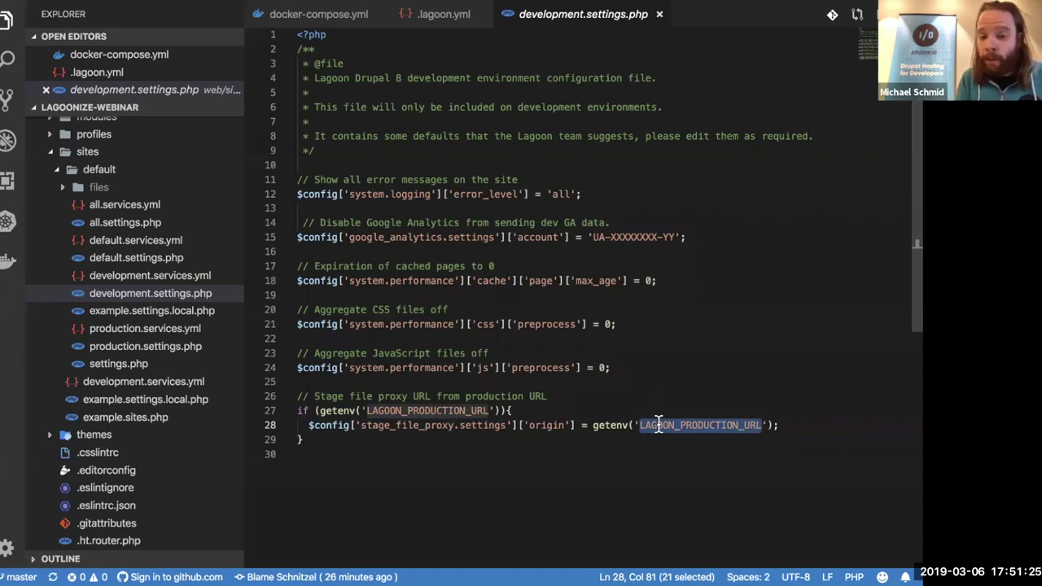
drag(361, 424, 506, 426)
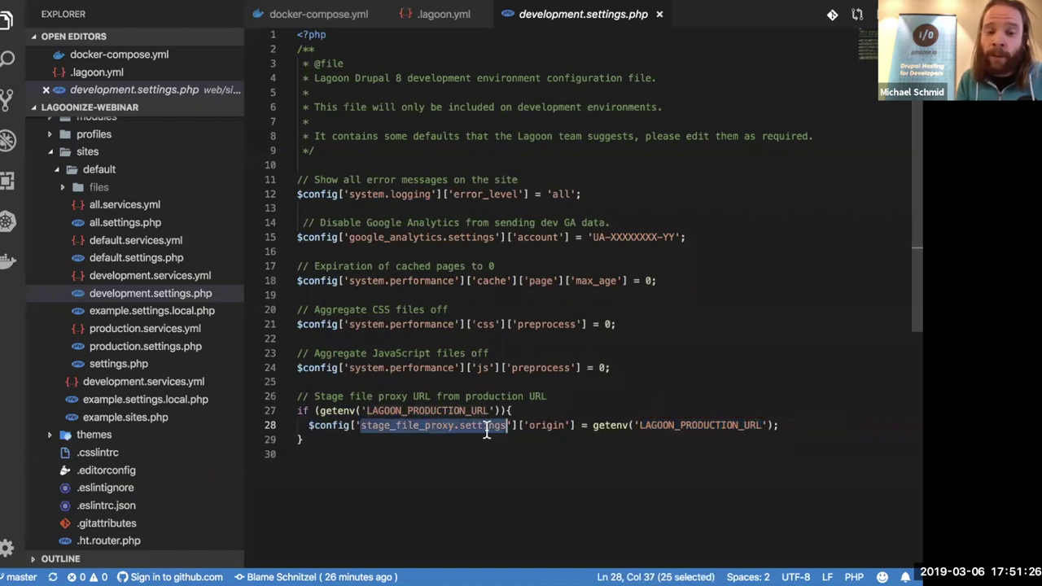
Open production.settings.php and highlight the line that disables the stage file proxy origin.
click(145, 346)
drag(441, 363, 598, 366)
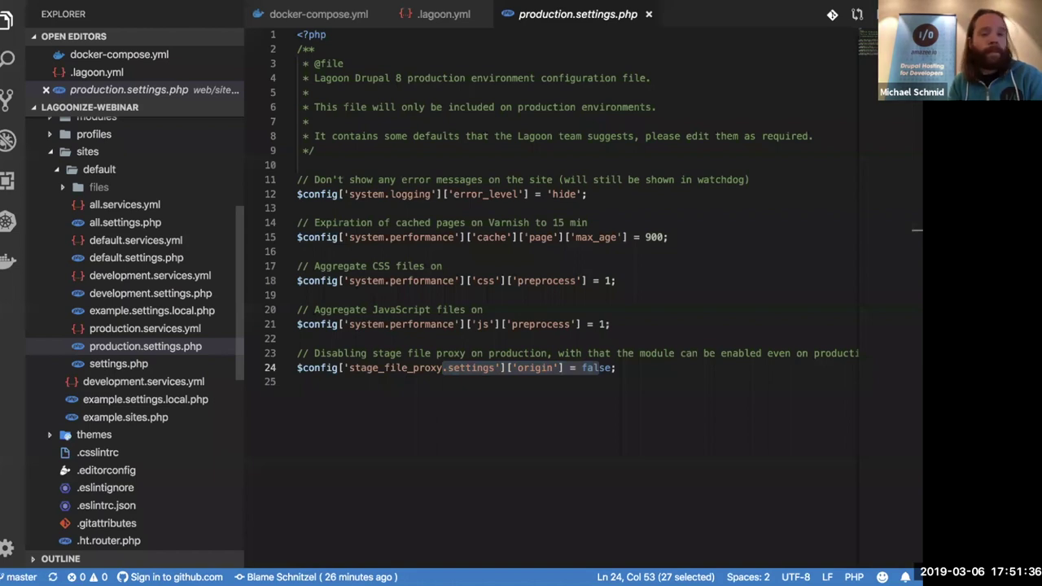
click(542, 380)
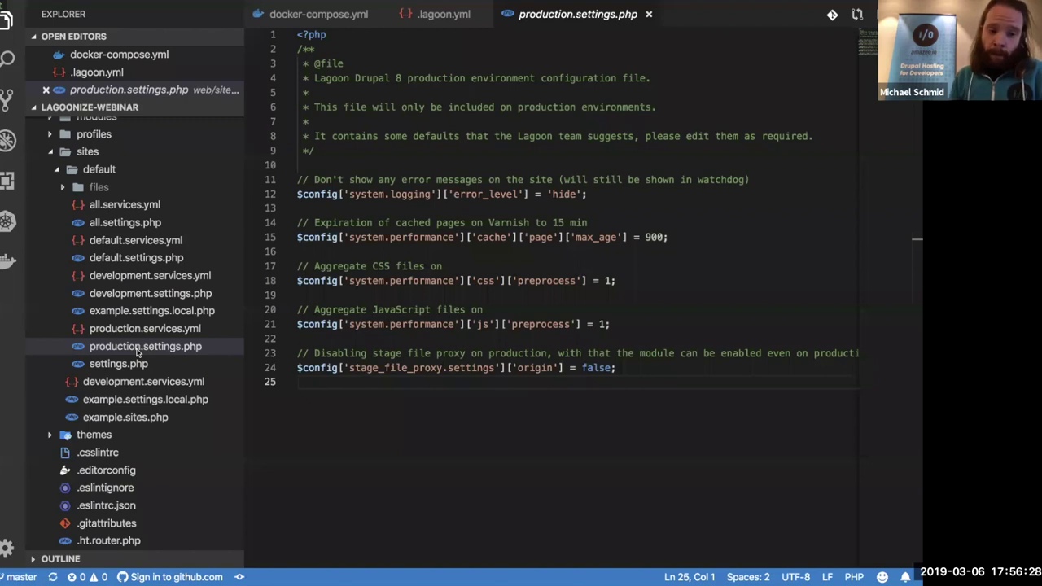
Open Dockerfile.cli and put the cursor at the end of the WEBROOT definition.
scroll(135, 358, down, 10)
click(116, 419)
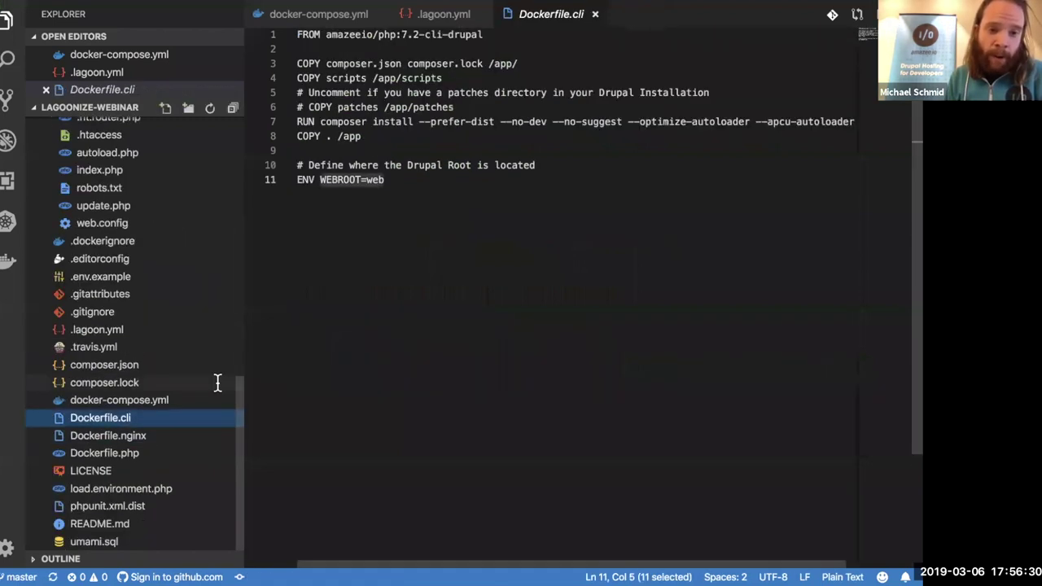
click(387, 227)
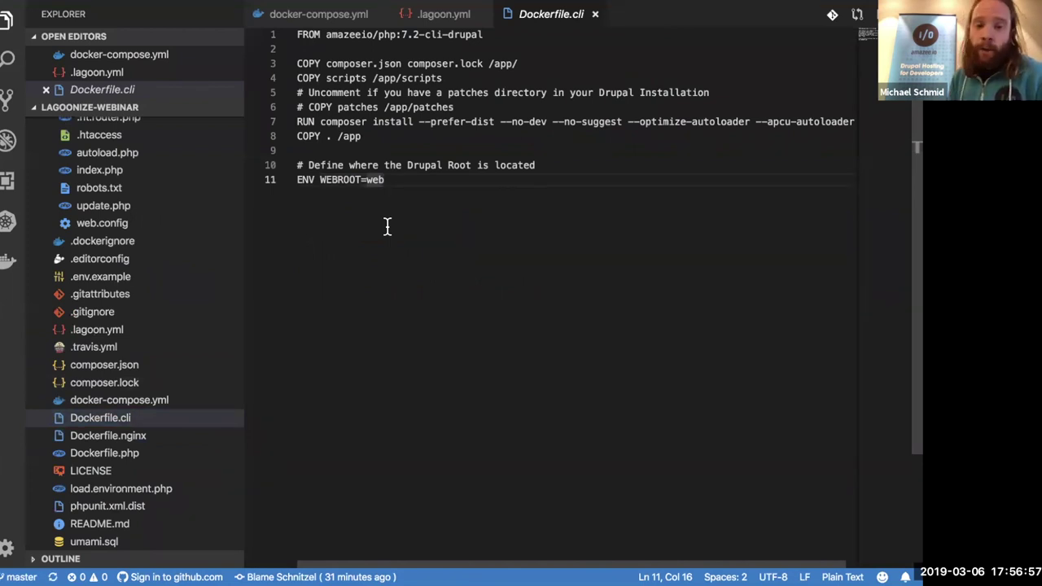
Switch to the browser with the Lagoon dashboard and open the overview of the master environment.
key(ctrl+Right)
key(ctrl+Right)
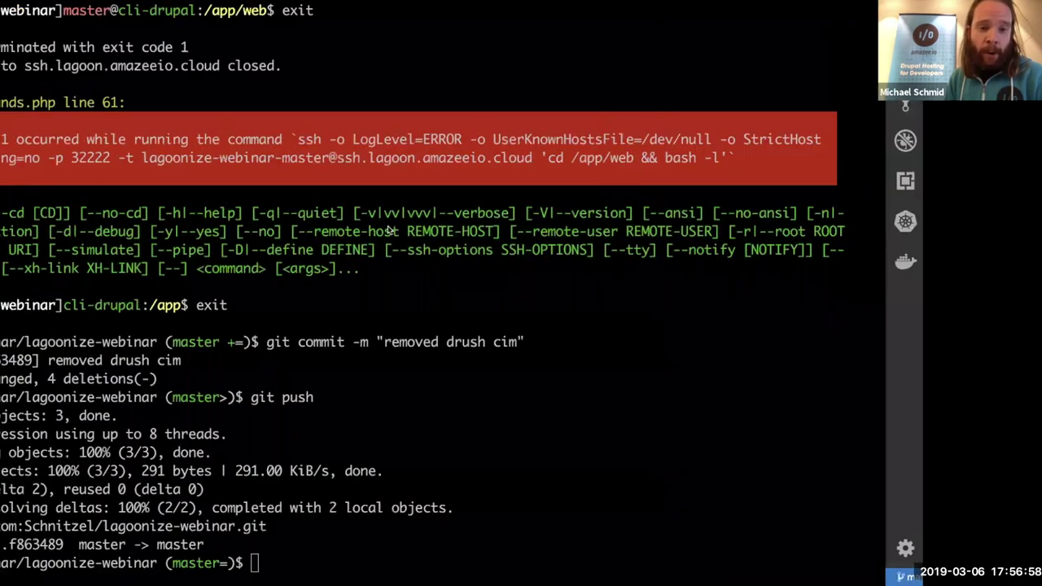
key(ctrl+Left)
click(79, 182)
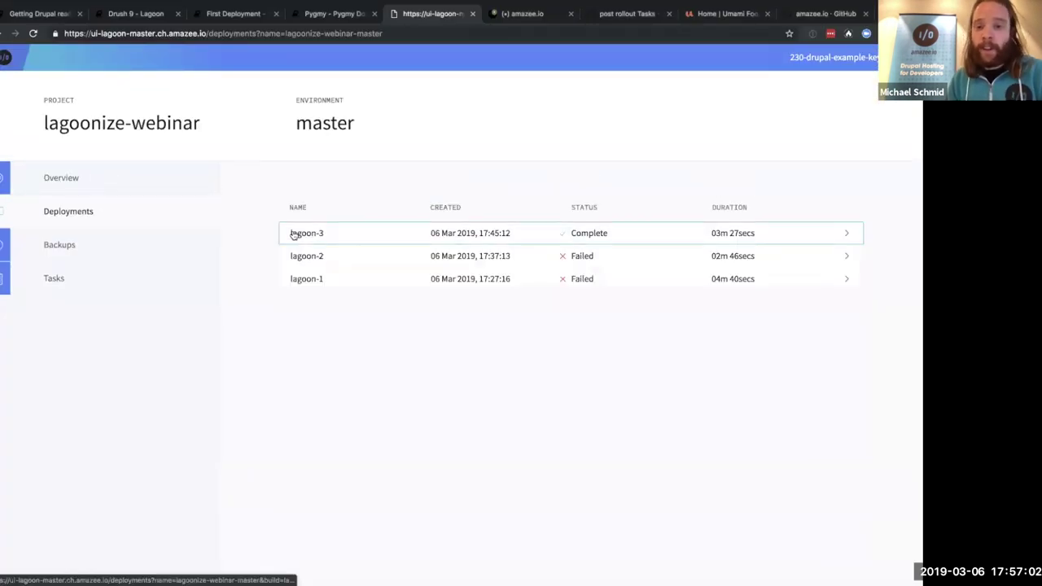
click(112, 181)
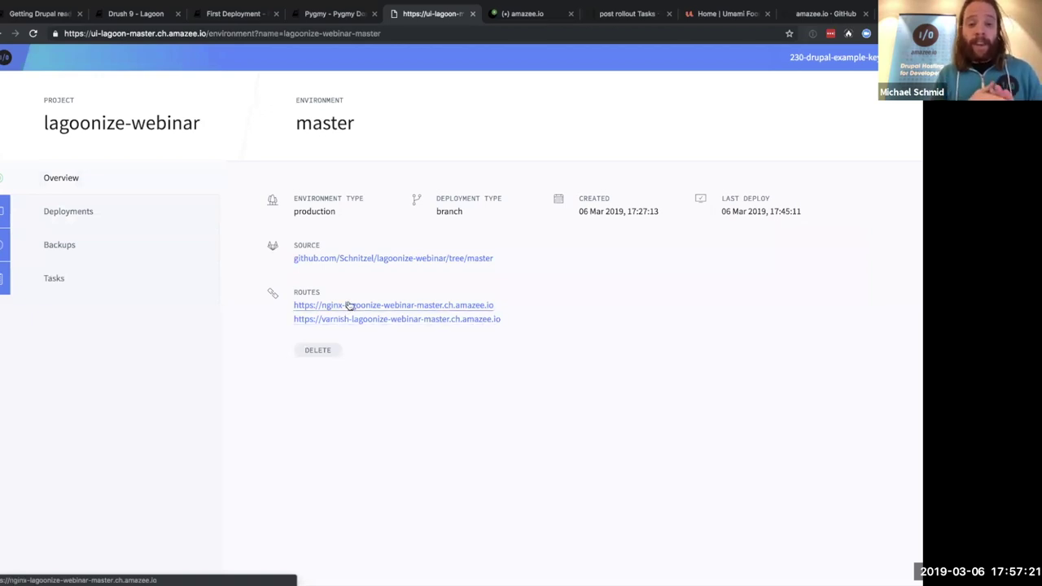
Open the master environment's nginx route in a new browser tab, look over the Umami home page and return to the dashboard.
super+click(348, 305)
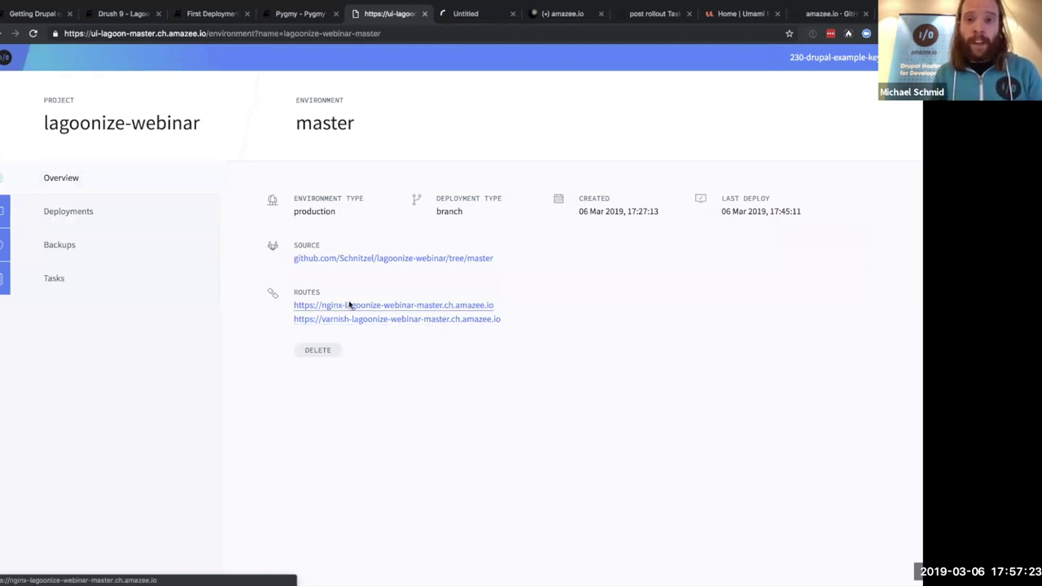
click(466, 18)
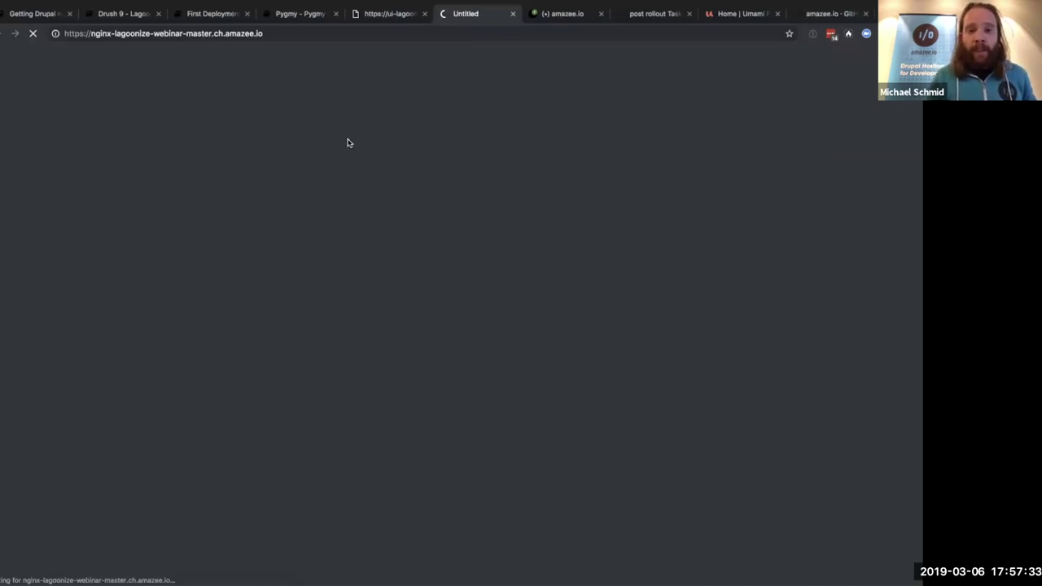
scroll(228, 419, down, 2)
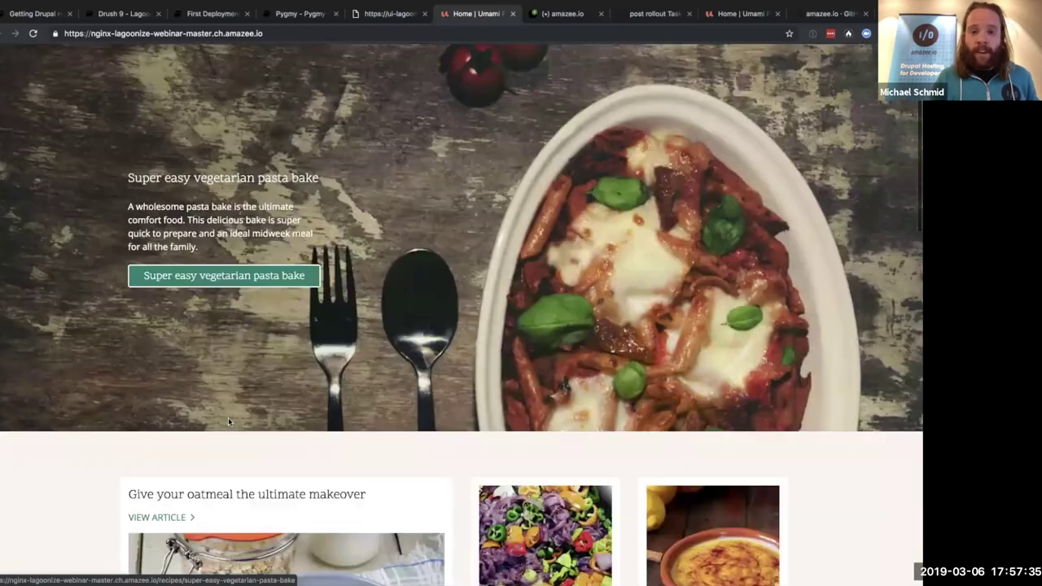
scroll(228, 421, up, 3)
key(ctrl+shift+Tab)
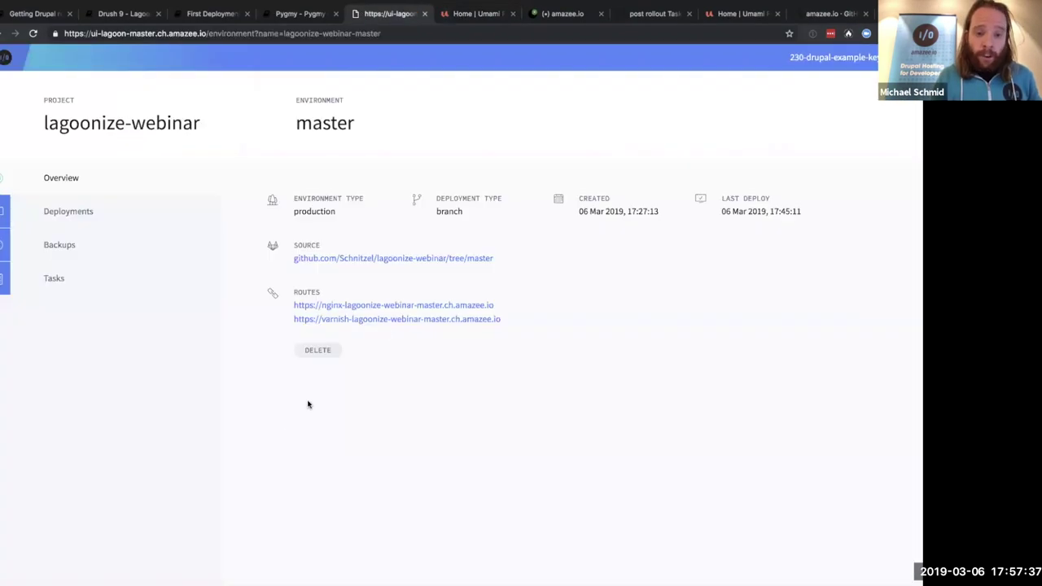
Open the varnish route in a new tab, revisit the nginx site's address and return to the master environment overview.
right_click(391, 319)
click(411, 322)
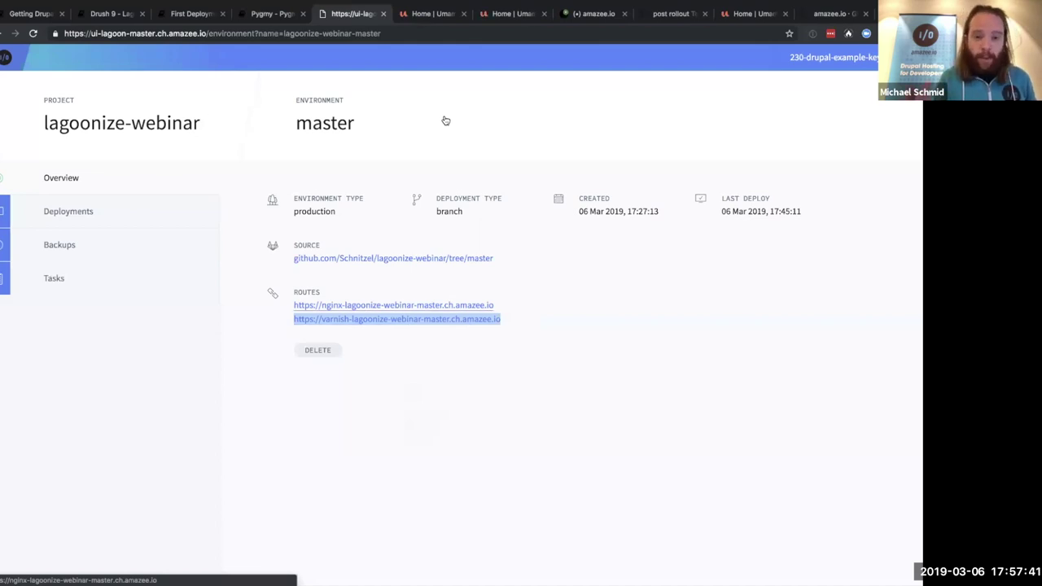
click(335, 303)
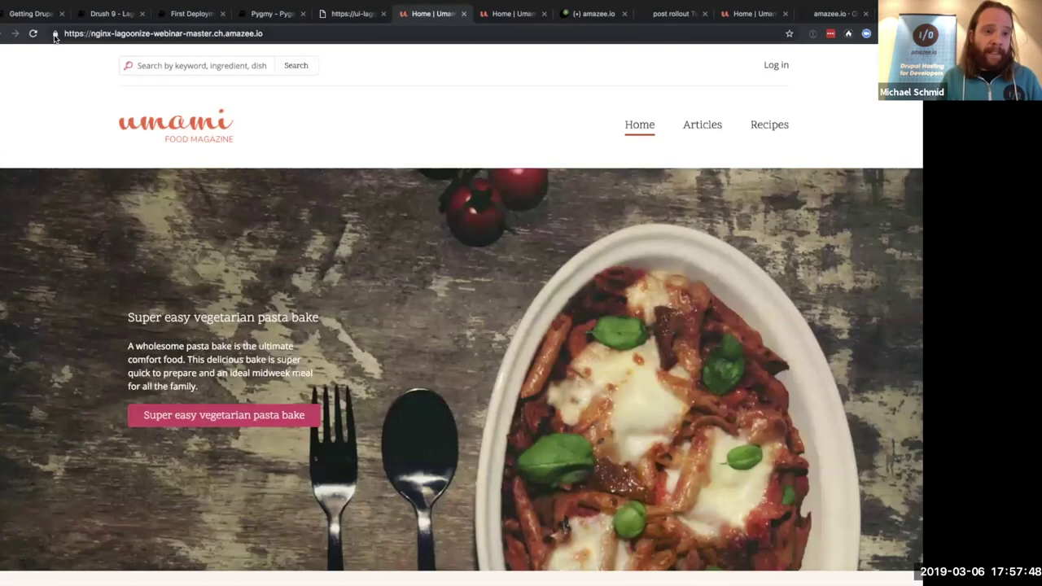
click(345, 15)
click(398, 364)
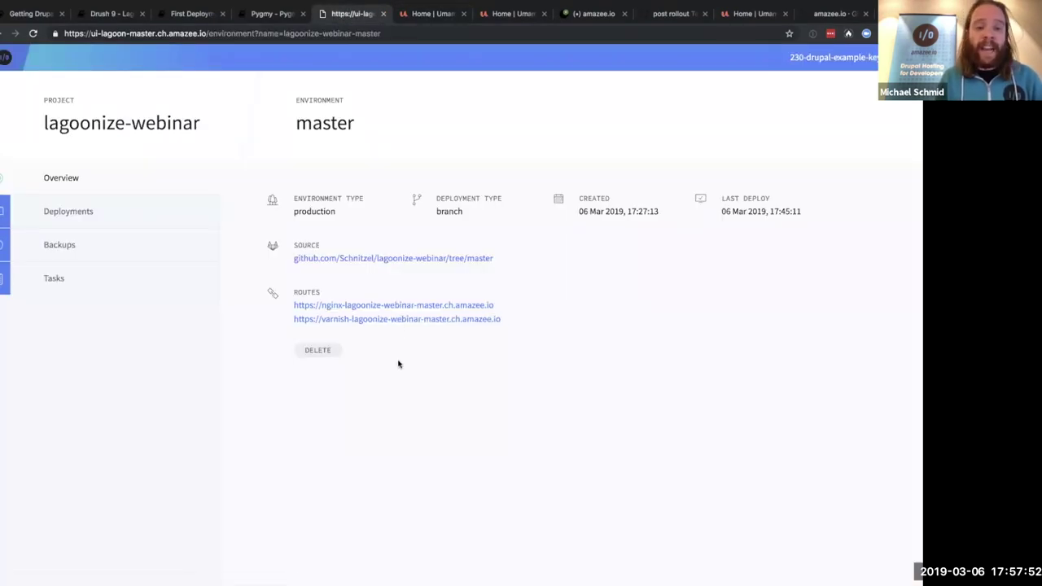
Switch back to the code editor, open .lagoon.yml and select the commented-out varnish routes block for domain.com.
key(ctrl+Right)
key(ctrl+Right)
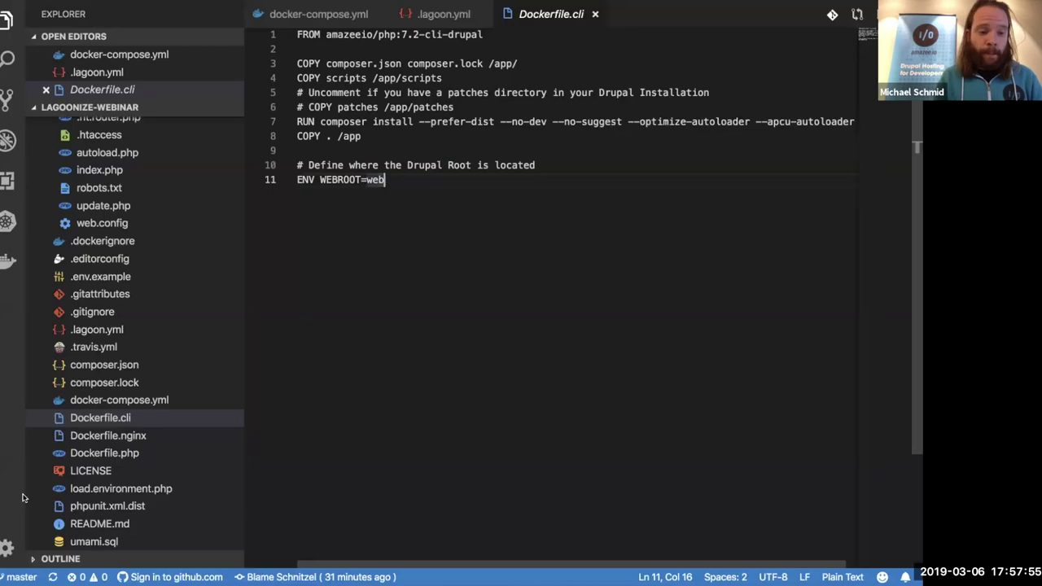
click(97, 330)
scroll(485, 441, down, 5)
scroll(485, 441, down, 1)
drag(454, 310, 268, 284)
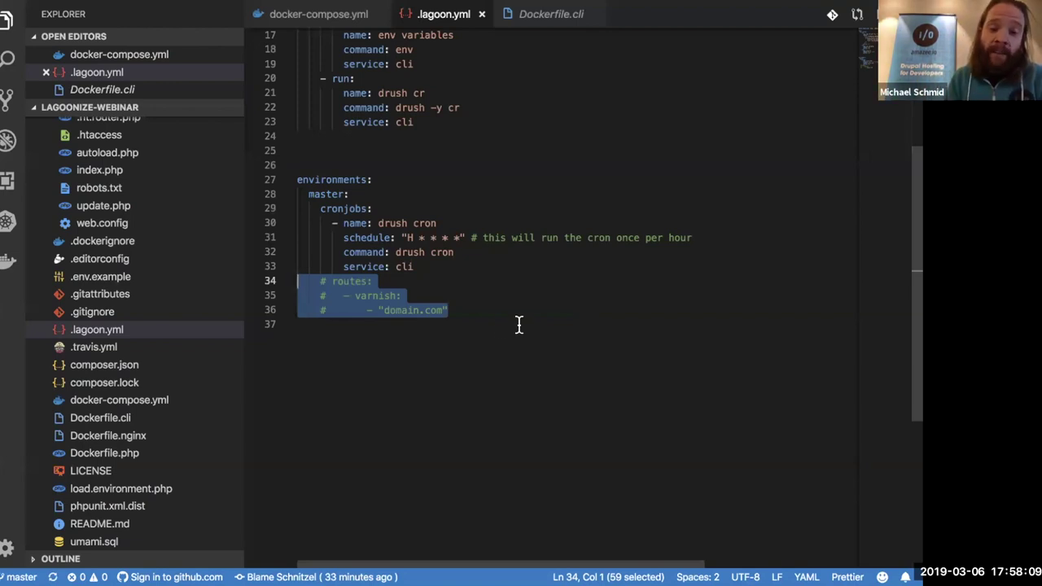
Return to the Lagoon dashboard in the browser and view the overviews of the michi-test and pr-1 environments of lagoonize-webinar.
key(ctrl+Left)
key(ctrl+Left)
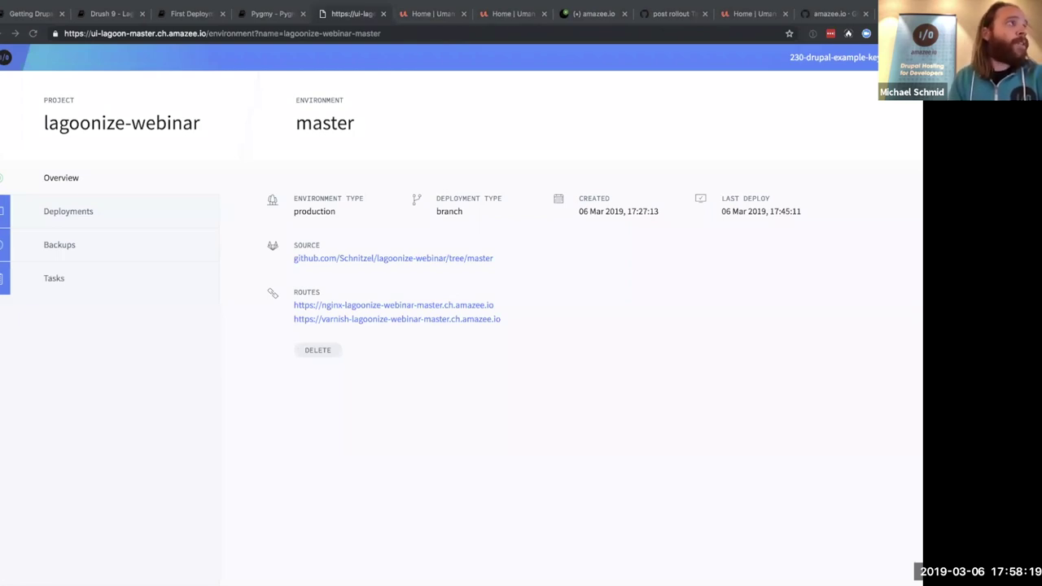
click(110, 123)
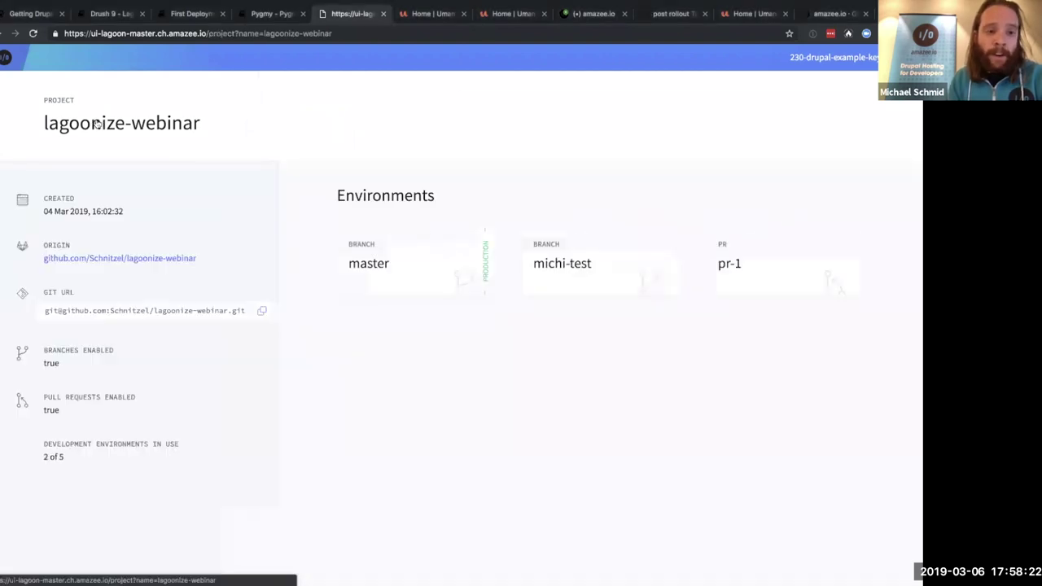
click(569, 272)
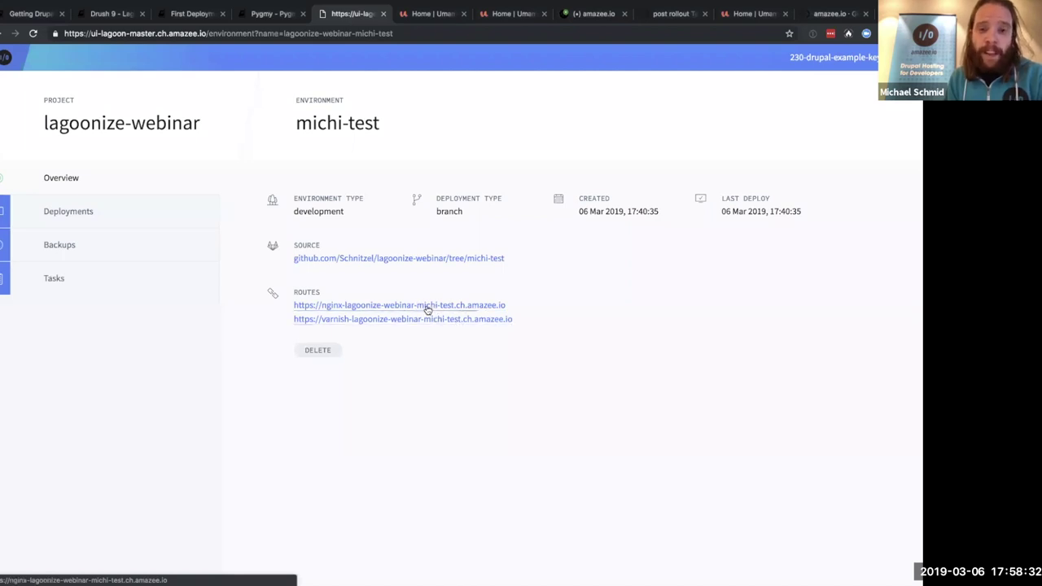
click(87, 123)
click(808, 278)
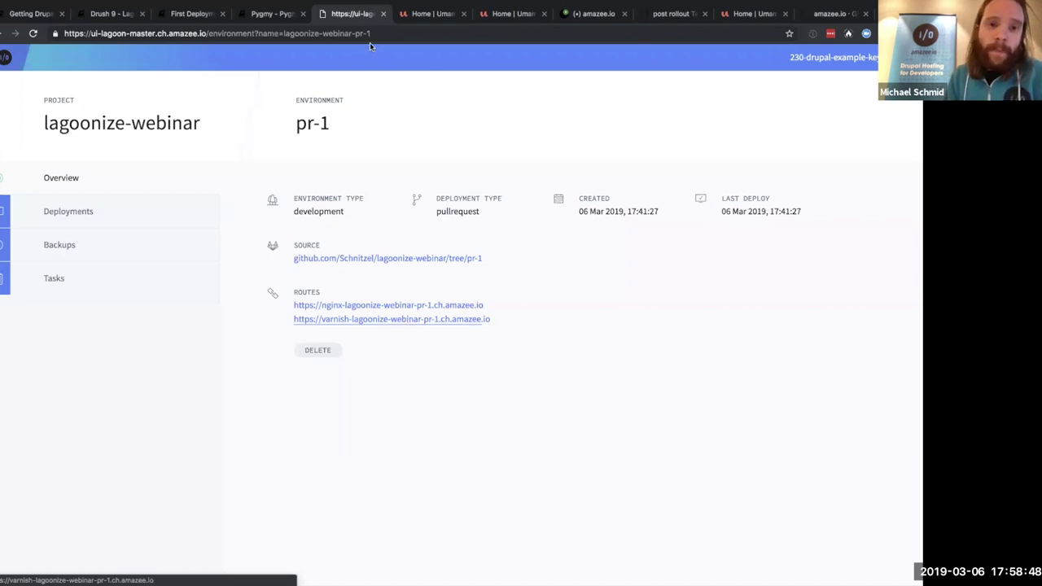
Open the tasks of lagoonize-webinar's master environment, add a Drush cache-clear task and refresh the task list.
click(120, 137)
click(400, 265)
click(94, 291)
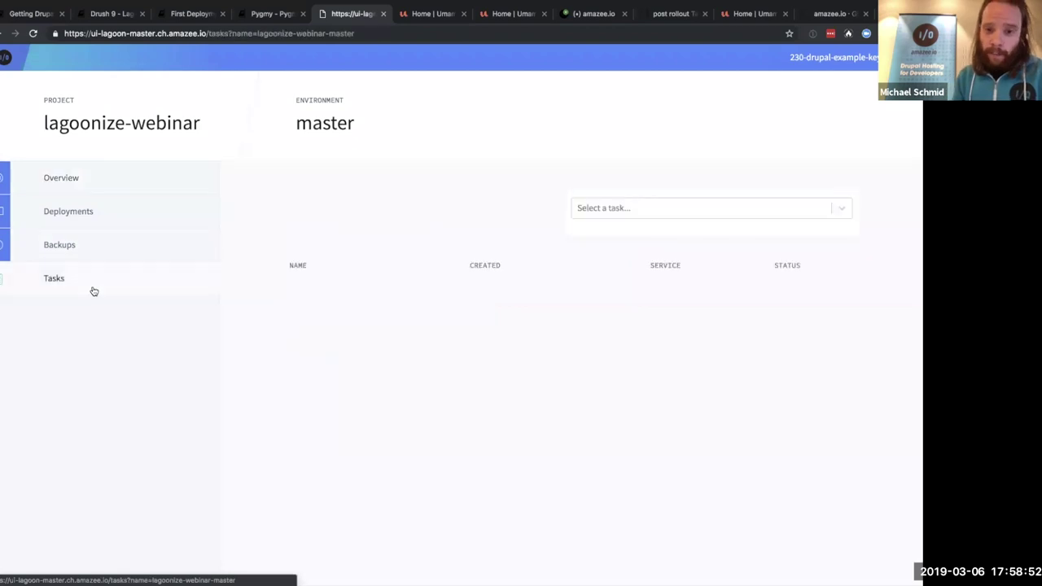
click(617, 216)
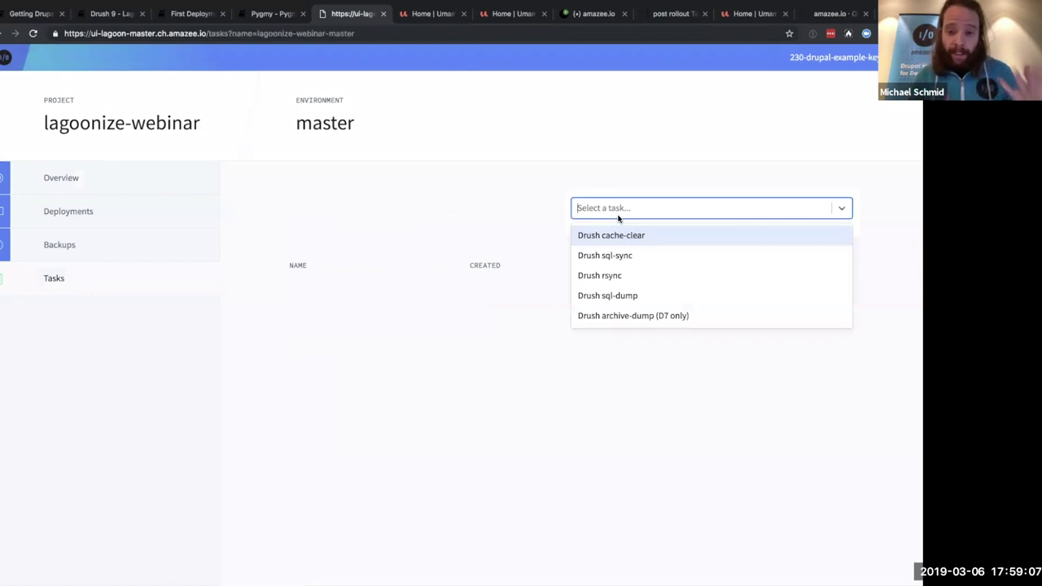
click(612, 235)
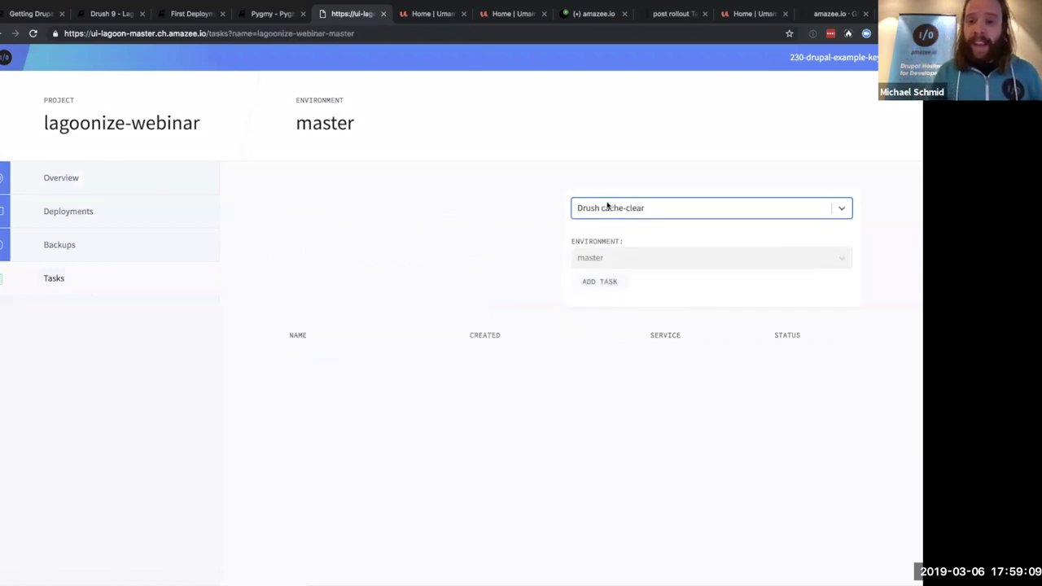
click(611, 283)
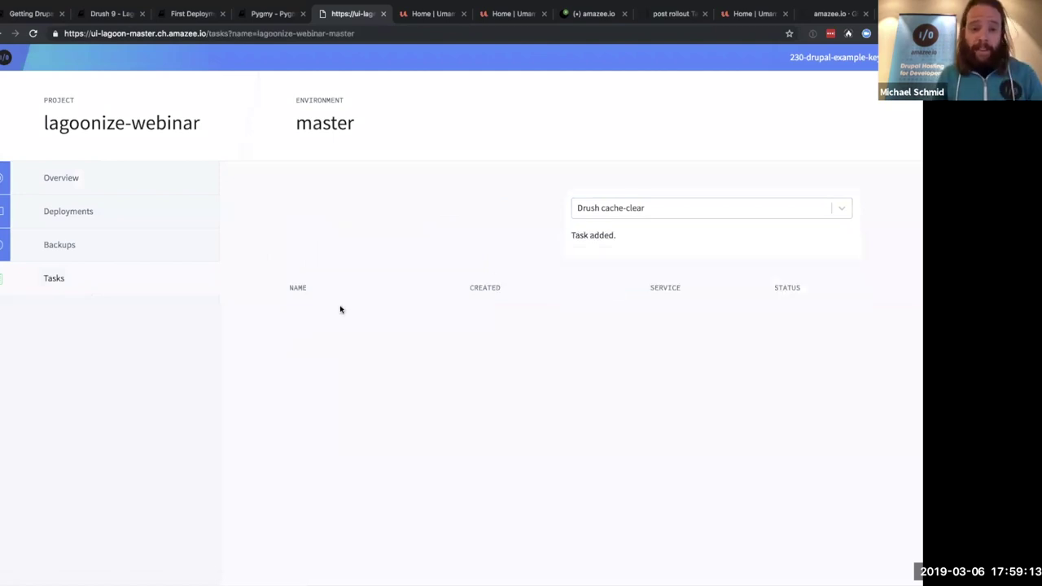
click(90, 292)
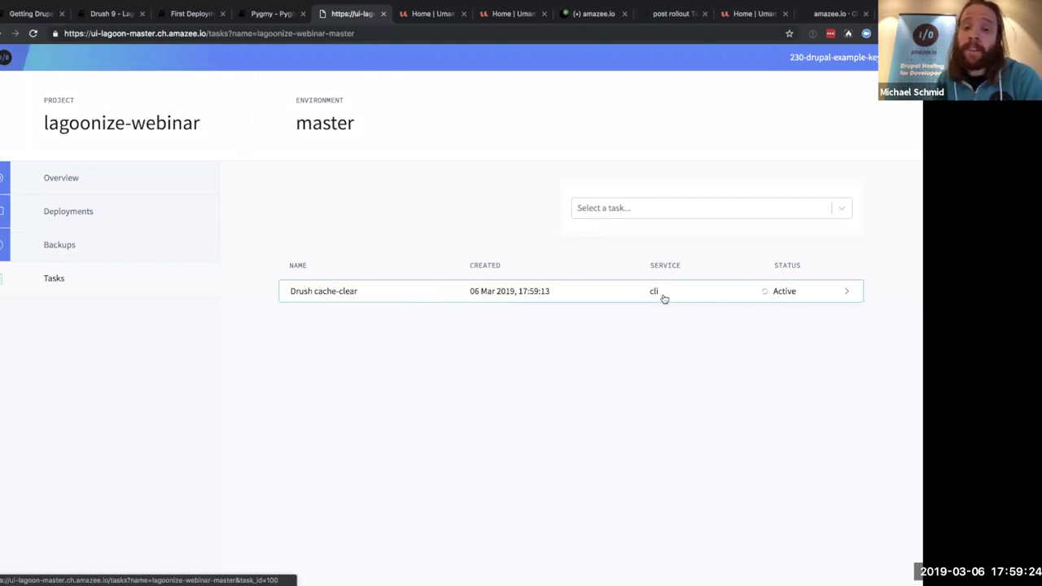
click(116, 284)
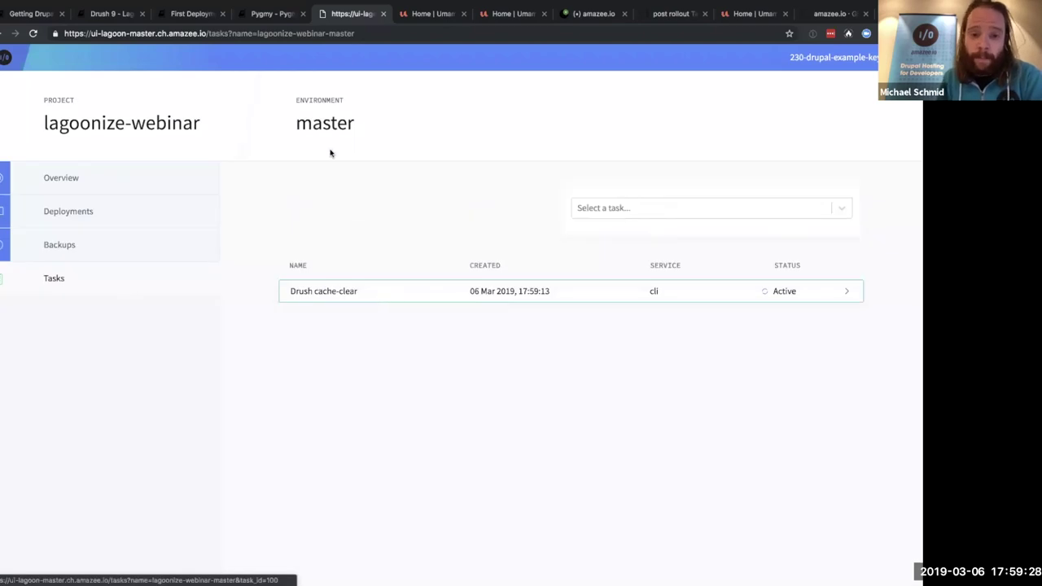
Look through the Drush sql-sync, rsync and sql-dump task forms for the master environment without adding a task.
click(637, 215)
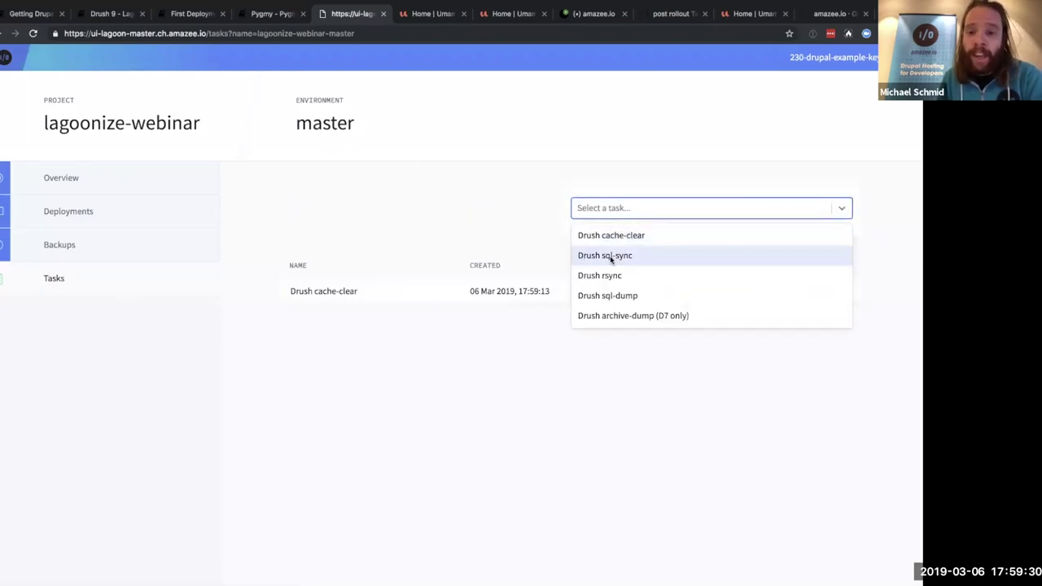
click(612, 257)
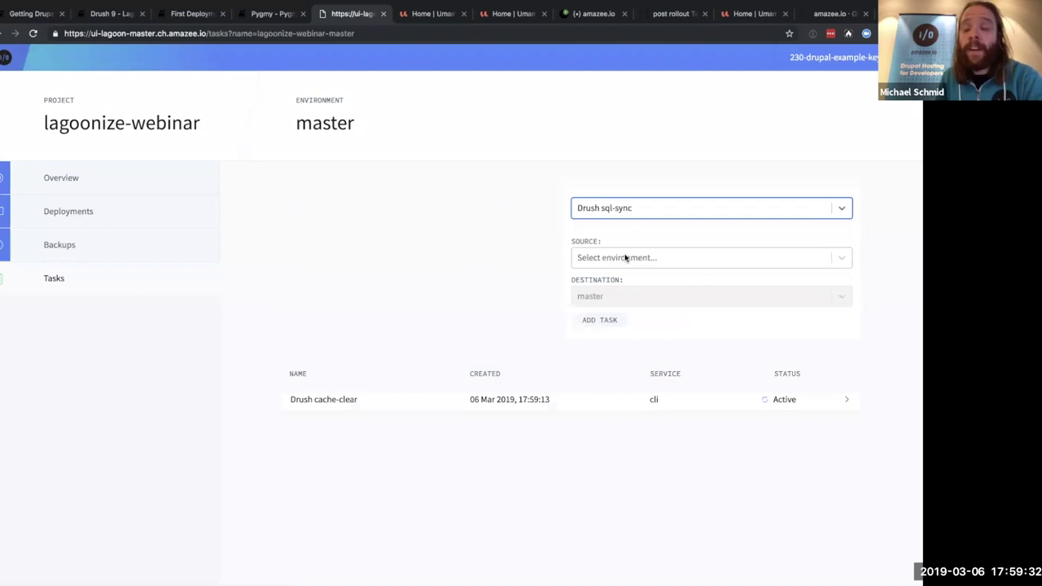
click(625, 257)
click(491, 284)
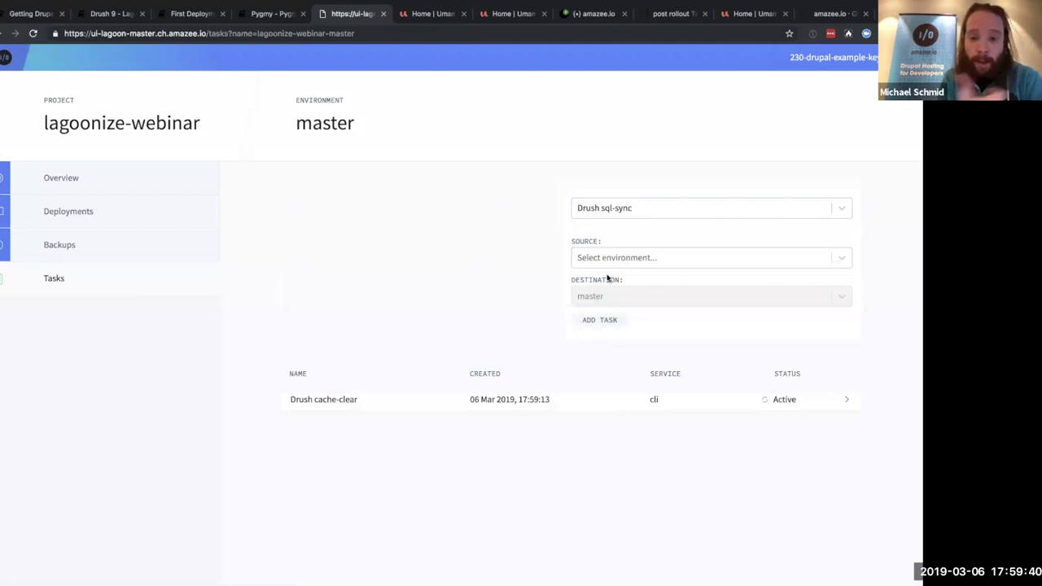
click(606, 213)
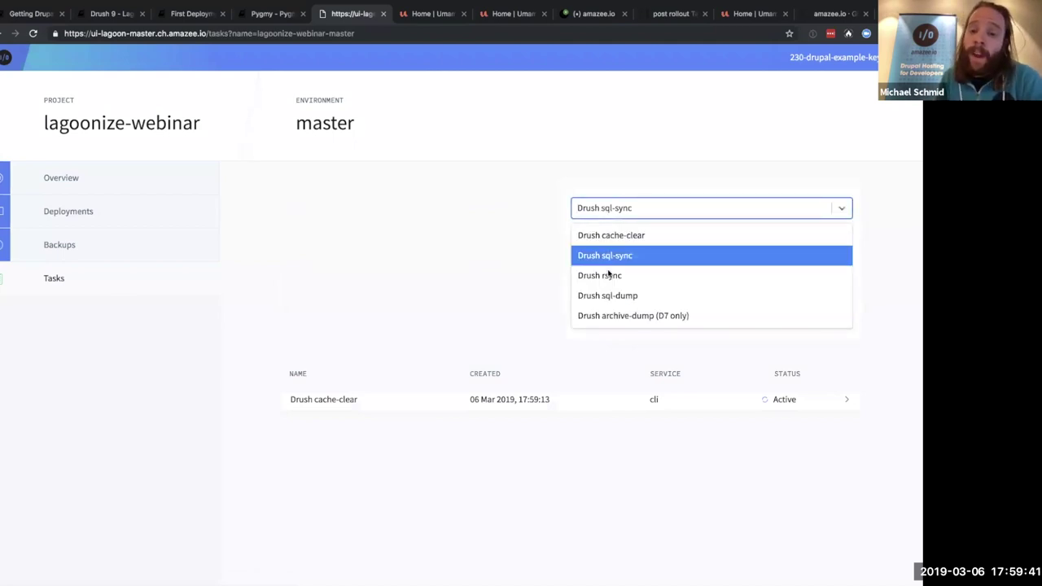
click(609, 275)
click(608, 214)
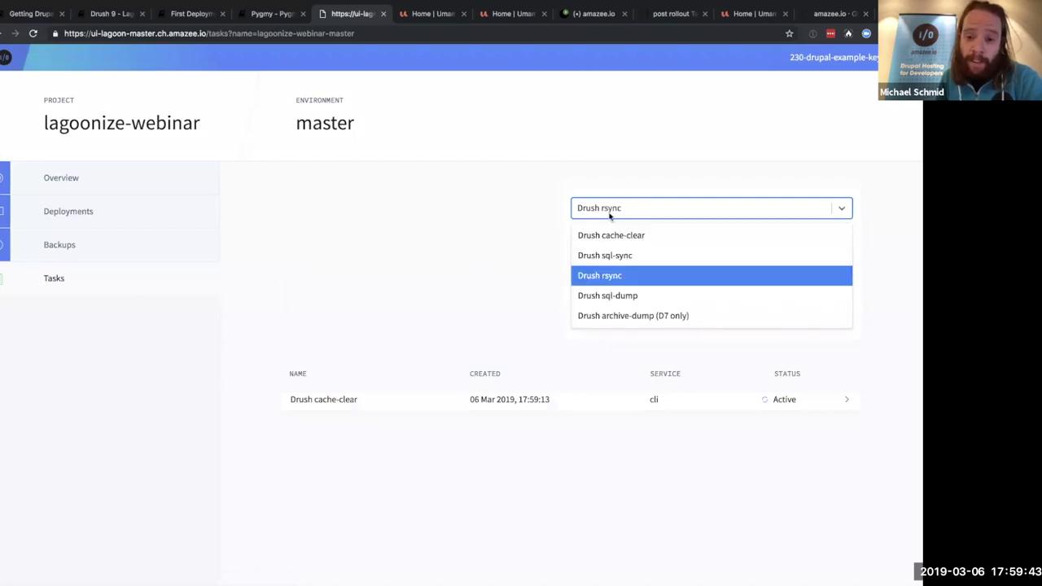
click(613, 296)
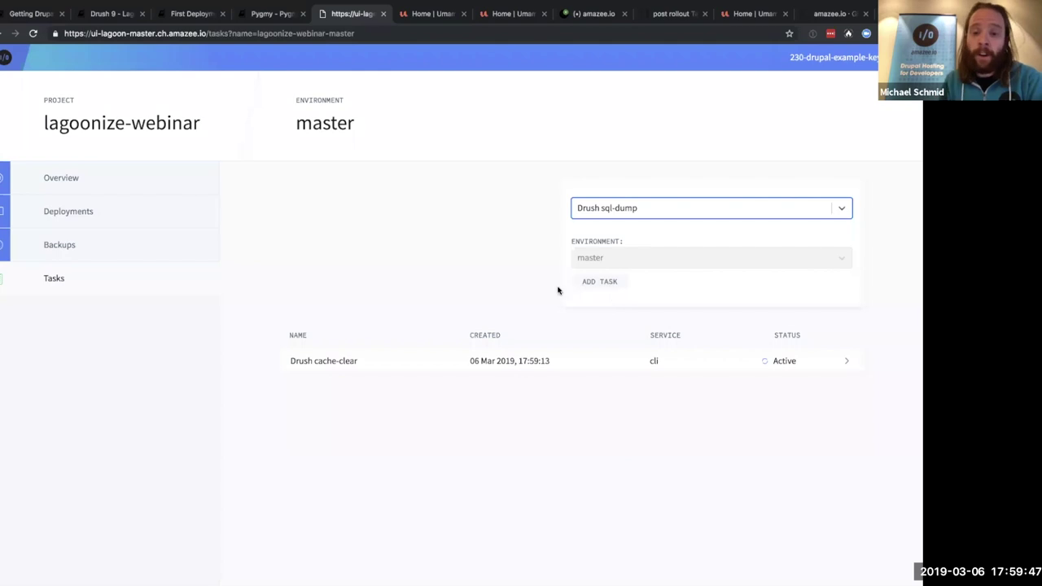
Refresh the task list, view the Drush cache-clear task's log, highlight its cache rebuild message and return to the tasks.
click(104, 281)
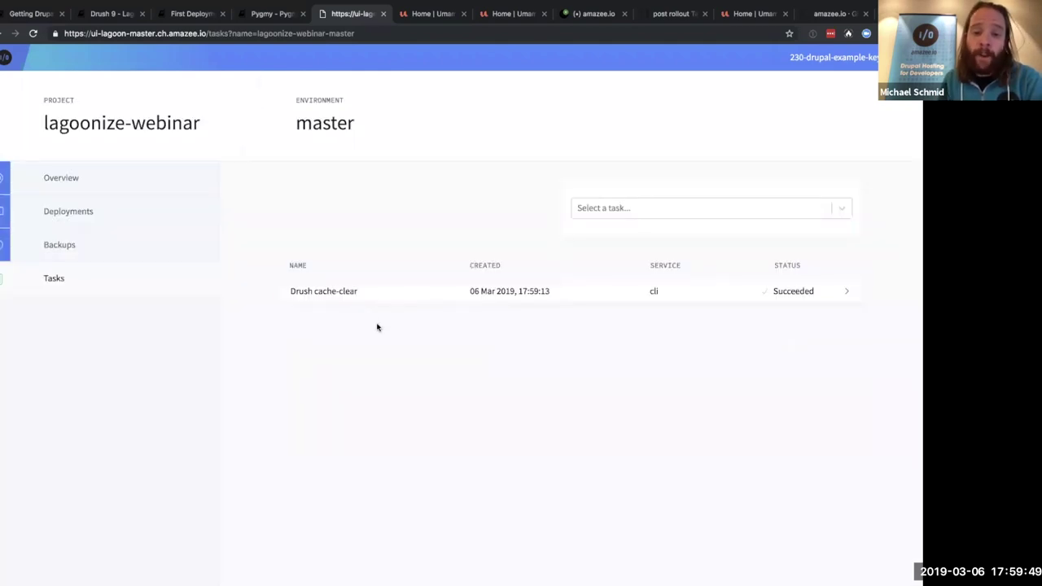
click(332, 297)
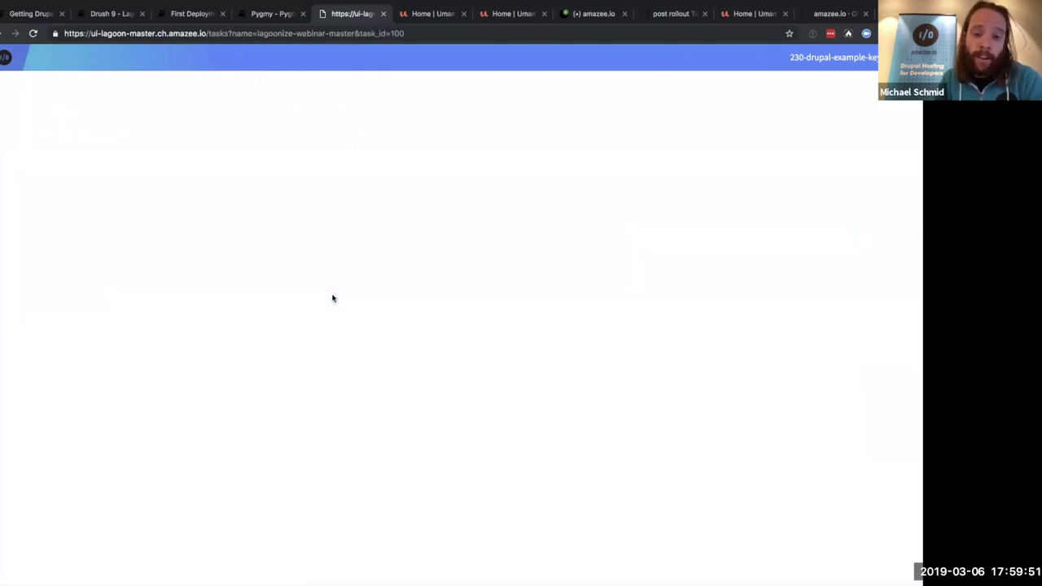
scroll(369, 319, down, 1)
mouse_move(442, 351)
mouse_down()
mouse_move(280, 351)
mouse_move(433, 351)
mouse_up()
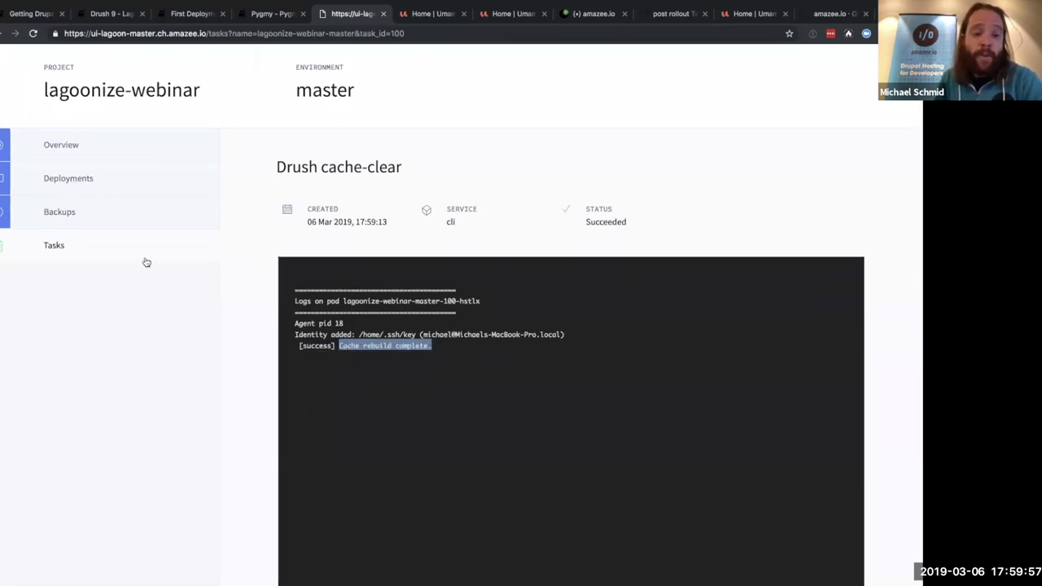
click(72, 247)
Switch to the browser window with GitHub pull request #1, "removed header", and close it without merging or deleting its branch.
click(828, 14)
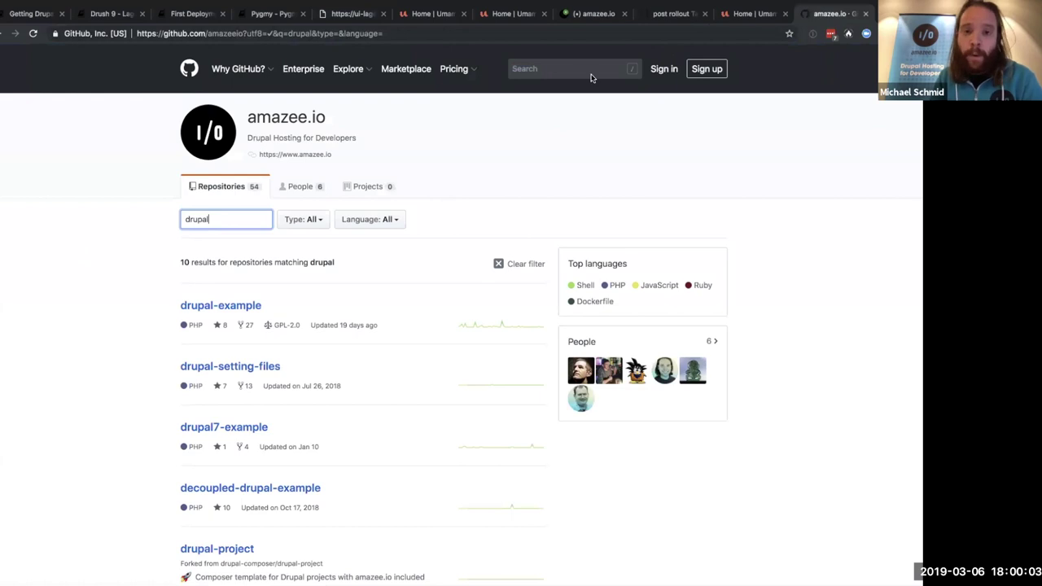
key(ctrl+Up)
click(700, 39)
scroll(540, 401, down, 3)
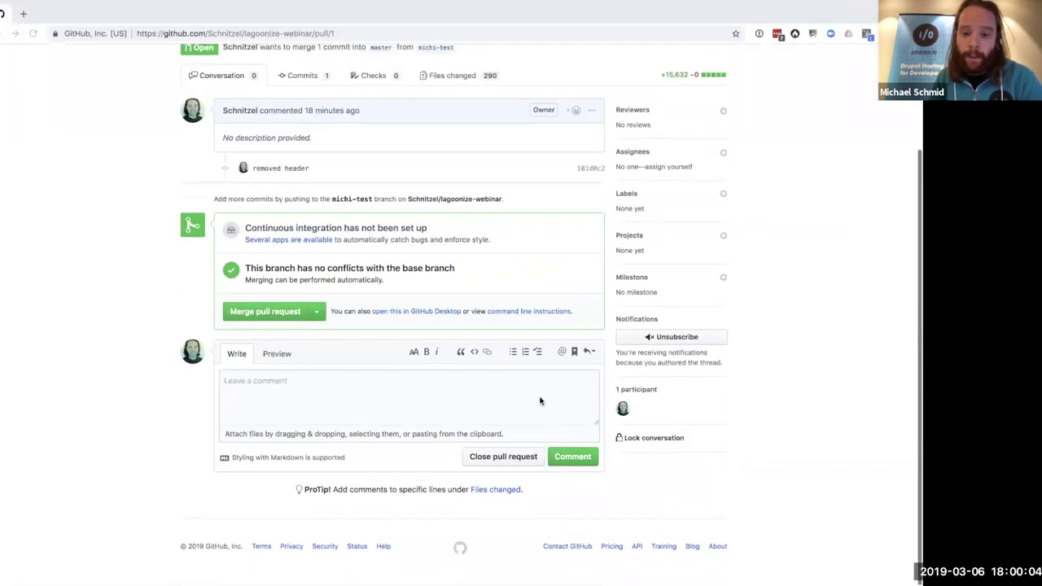
click(493, 461)
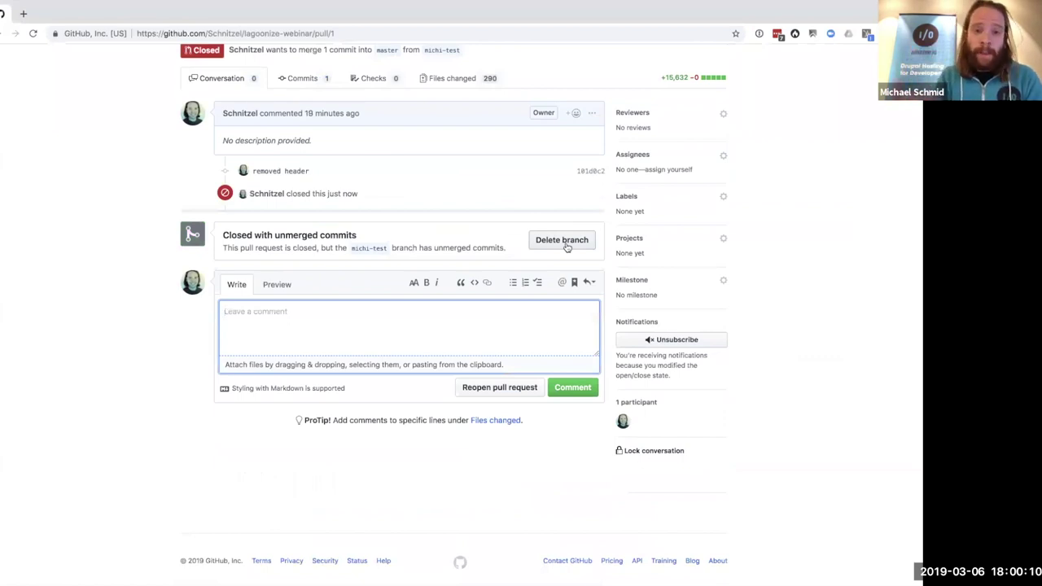
scroll(443, 203, up, 1)
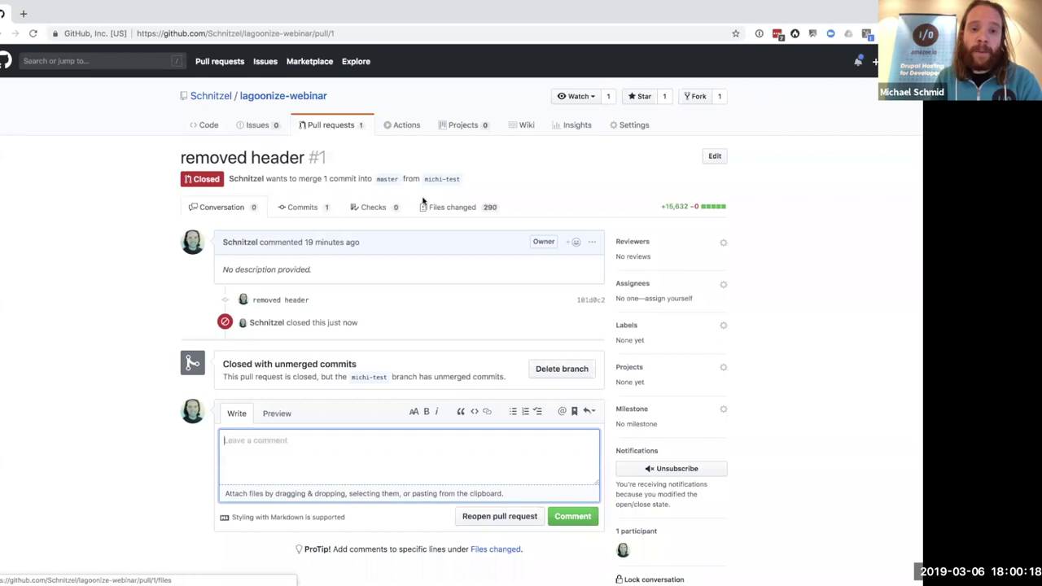
Return to the Lagoon dashboard in the other browser window and view the lagoonize-webinar project's environments.
key(ctrl+Up)
click(302, 42)
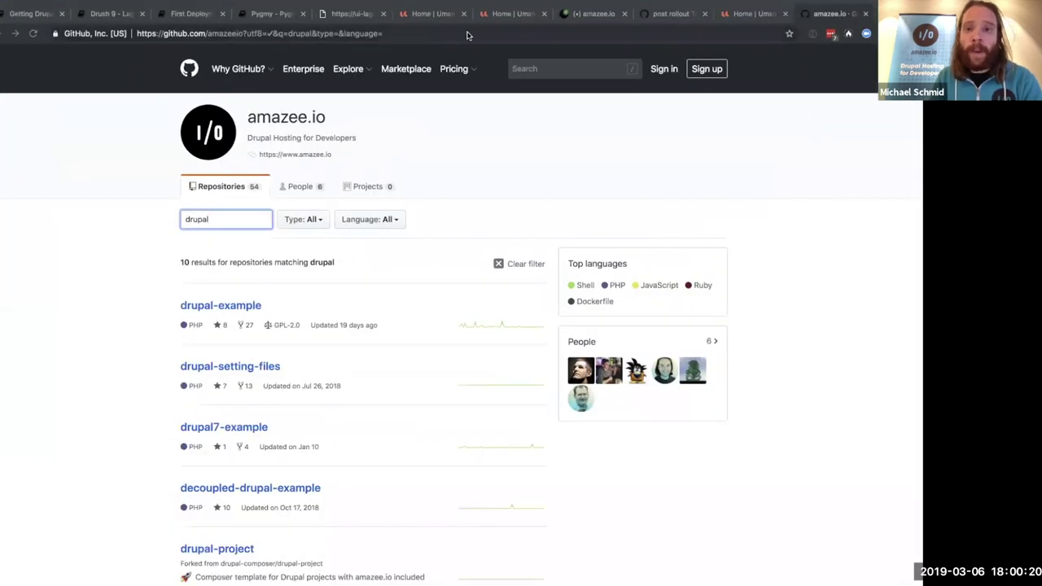
click(356, 14)
click(129, 136)
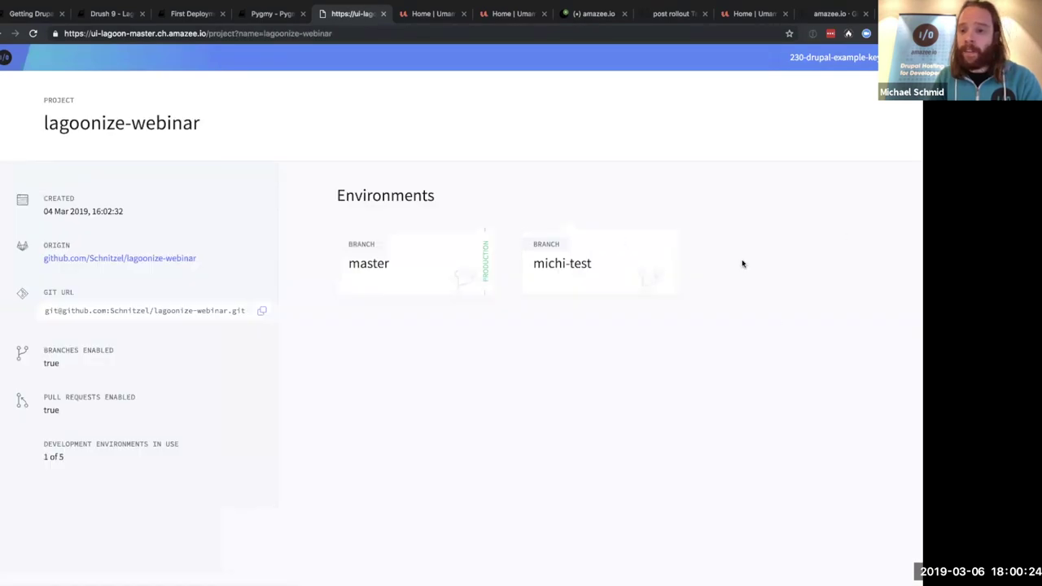